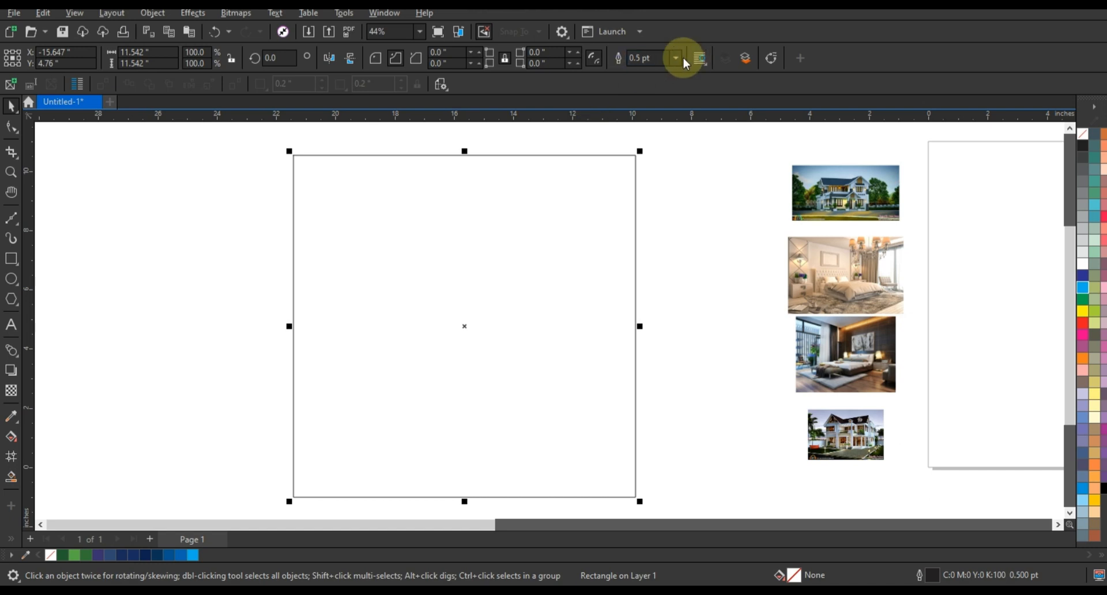
Step: Set the square's outline width to 3.0 pt
left_click(679, 60)
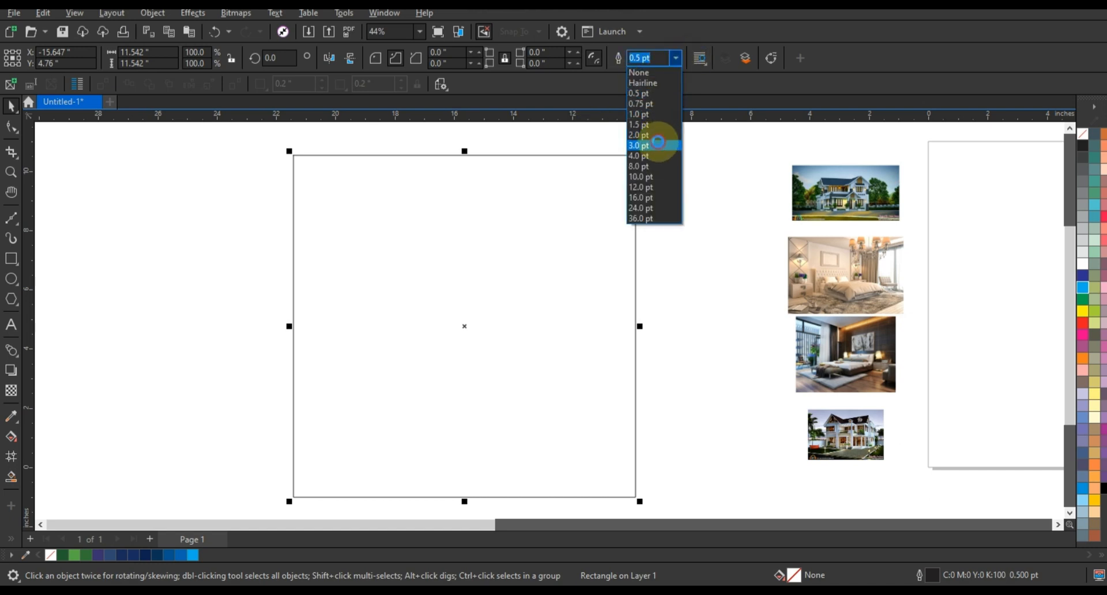
left_click(663, 148)
left_click(691, 218)
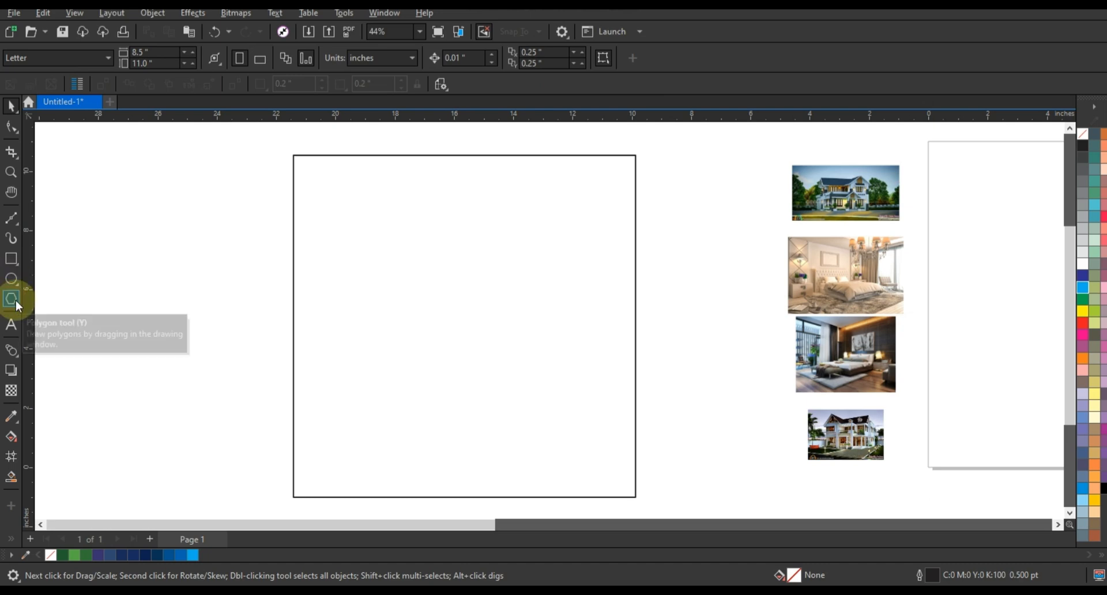
Step: Draw a six-sided polygon about 5.6 by 4.9 inches inside the square
key("y")
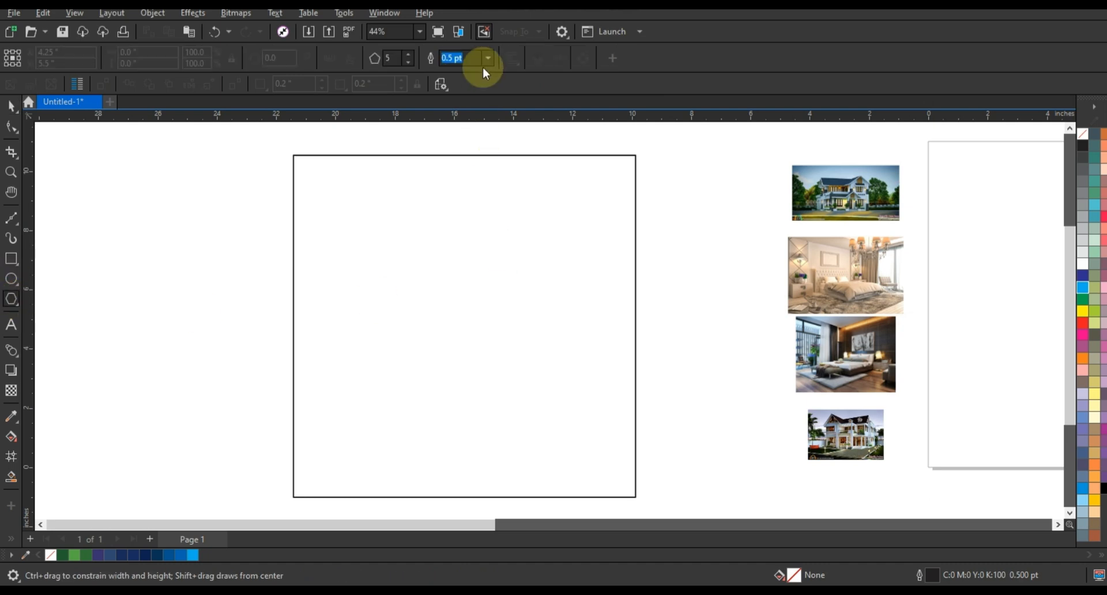
left_click(408, 56)
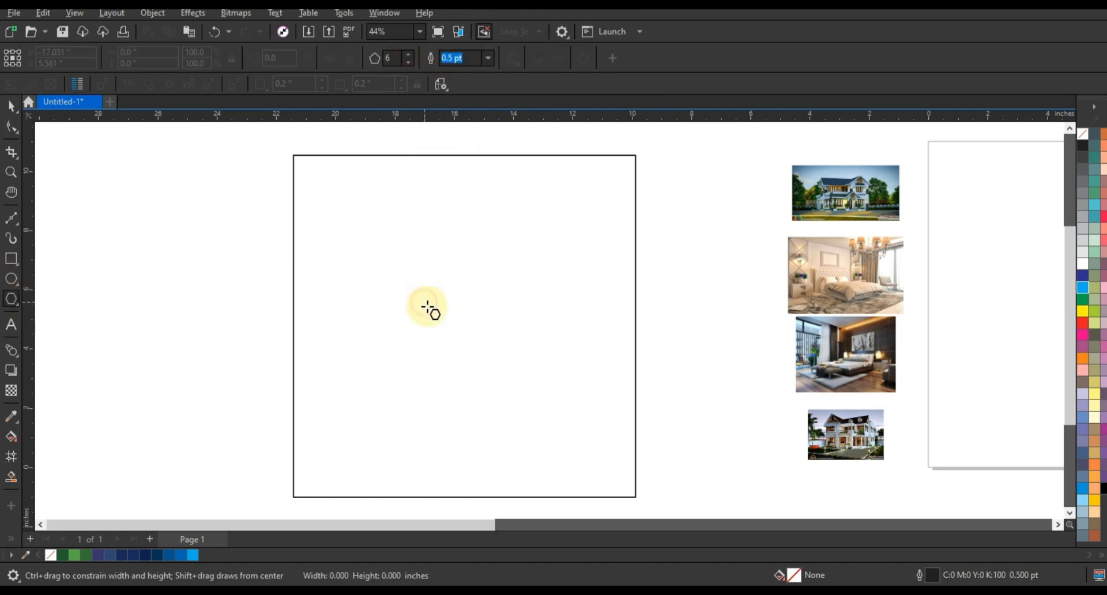
left_click_drag(428, 309, 460, 387)
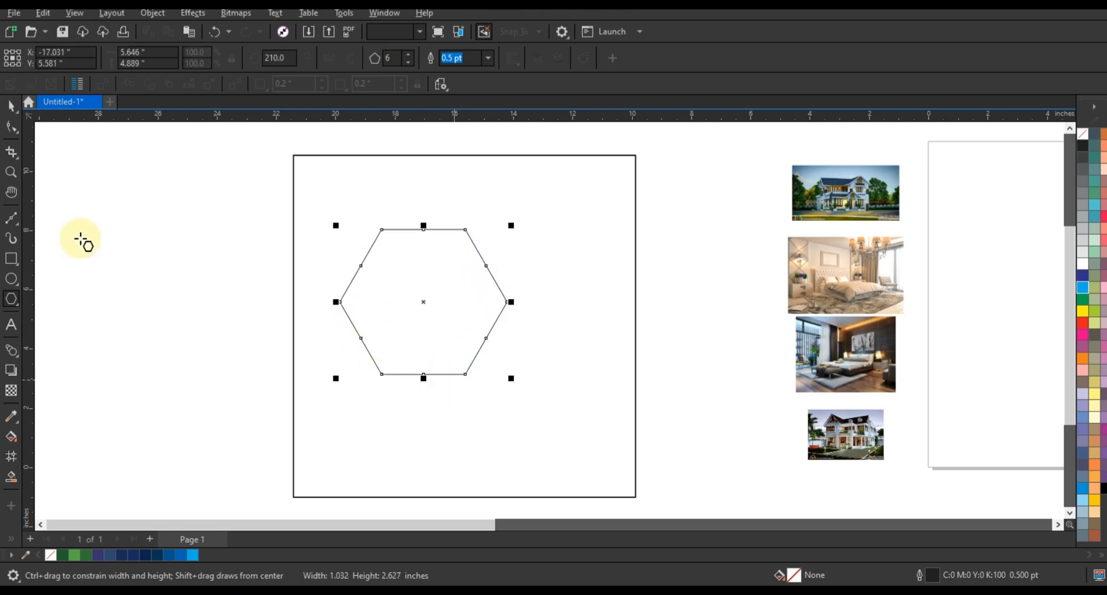
left_click(11, 107)
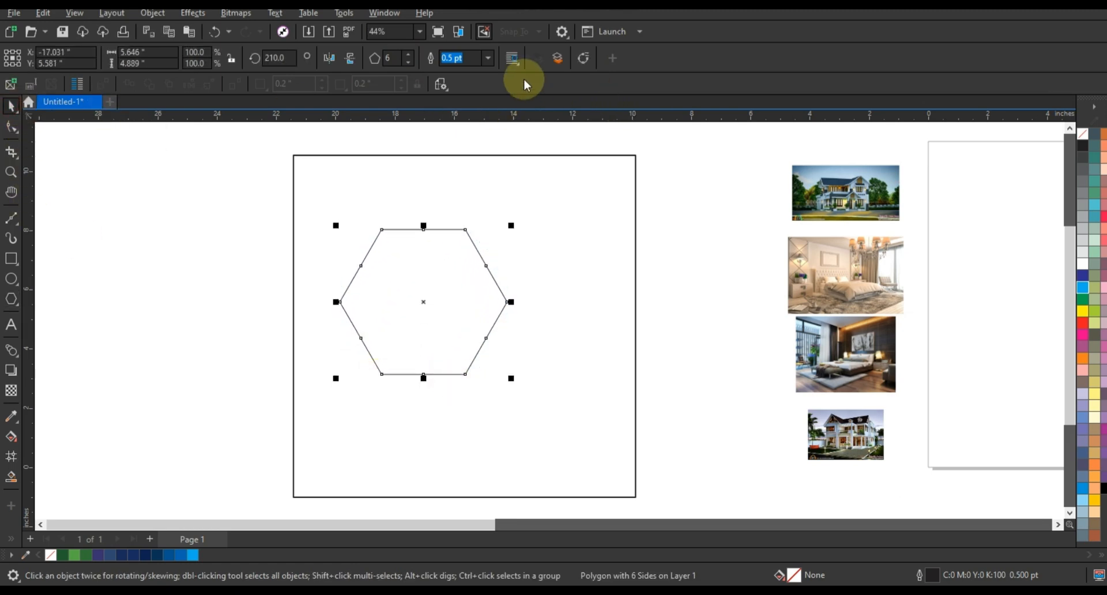
Step: Give the hexagon an 8.0 pt outline and rotate it 90 degrees clockwise so that a corner points up
left_click(488, 58)
left_click(451, 166)
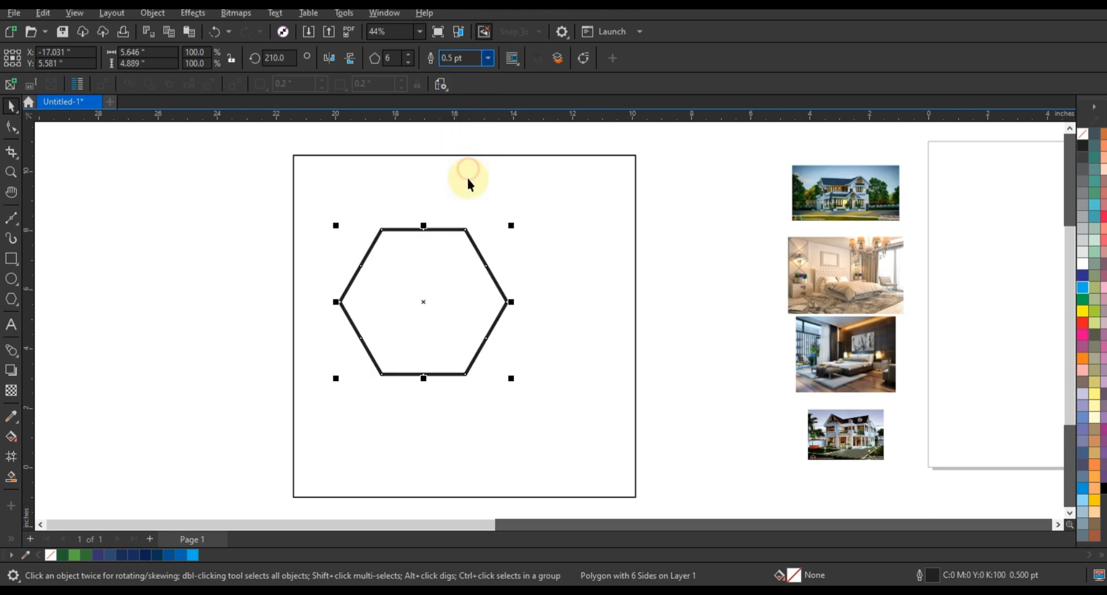
left_click(456, 242)
left_click_drag(510, 263, 462, 350)
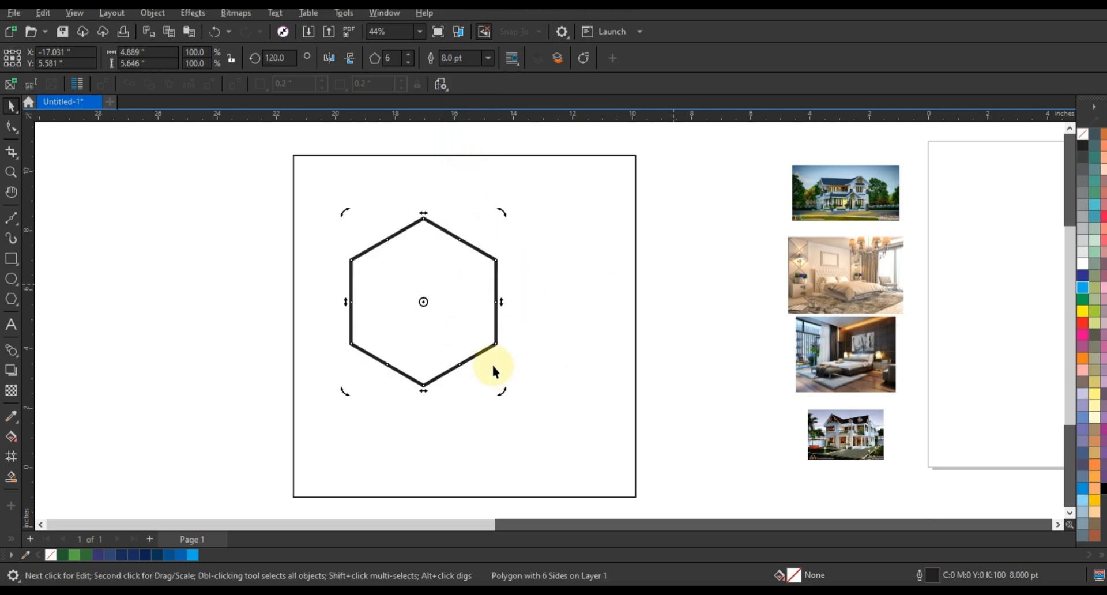
Step: Enlarge the hexagon proportionally to about 7.2 by 8.3 inches, keeping its upper-left extent in place
left_click(483, 345)
left_click(465, 323)
left_click(501, 392)
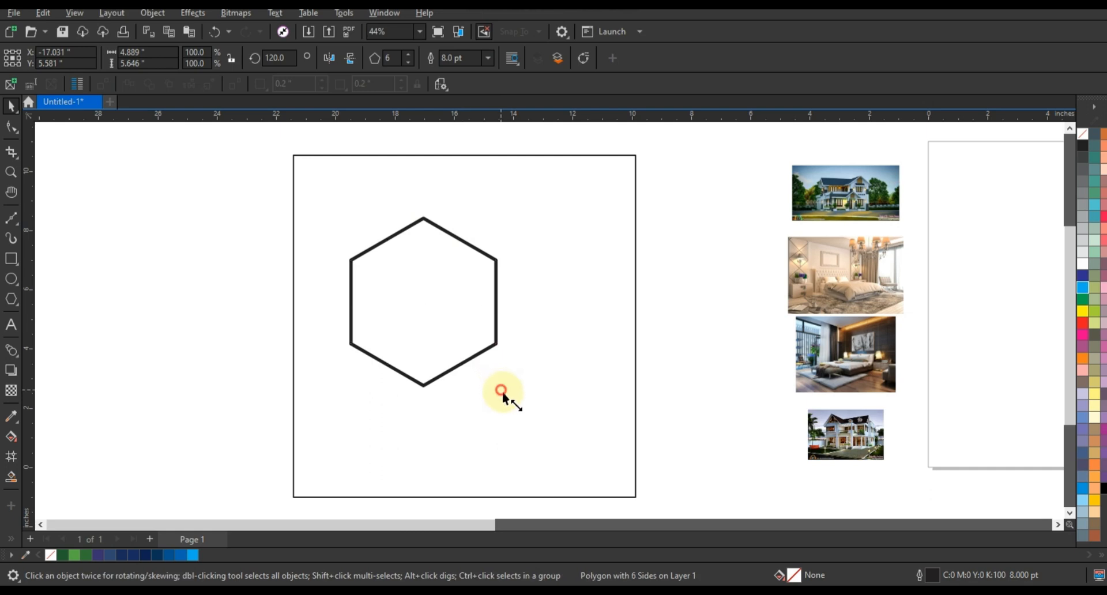
left_click_drag(501, 391, 569, 468)
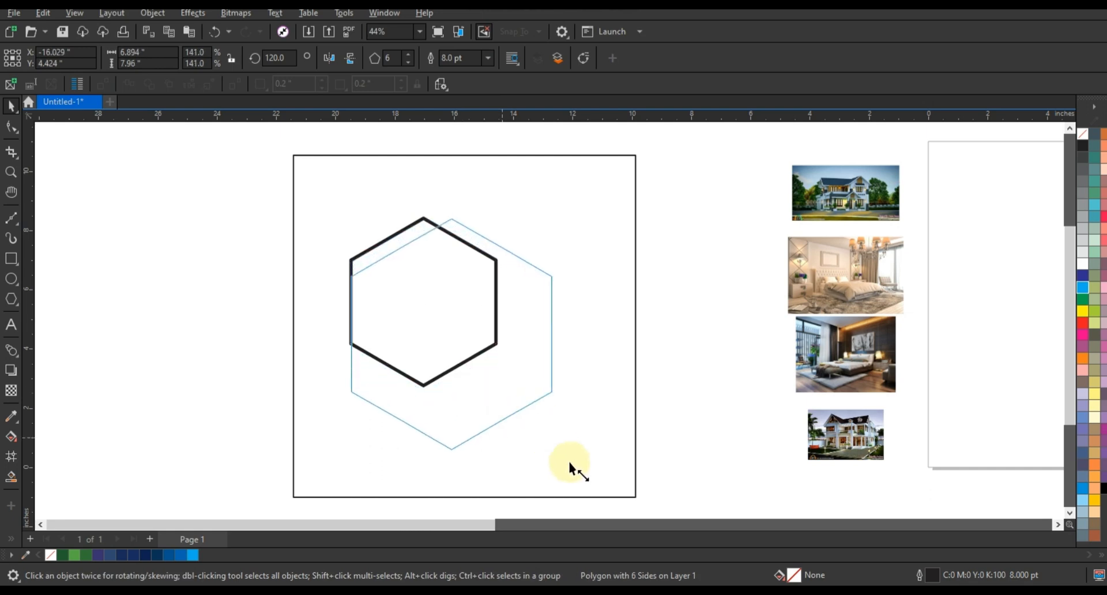
Step: Round the hexagon's corners with a Fillet of 0.86 inch radius
left_click(380, 16)
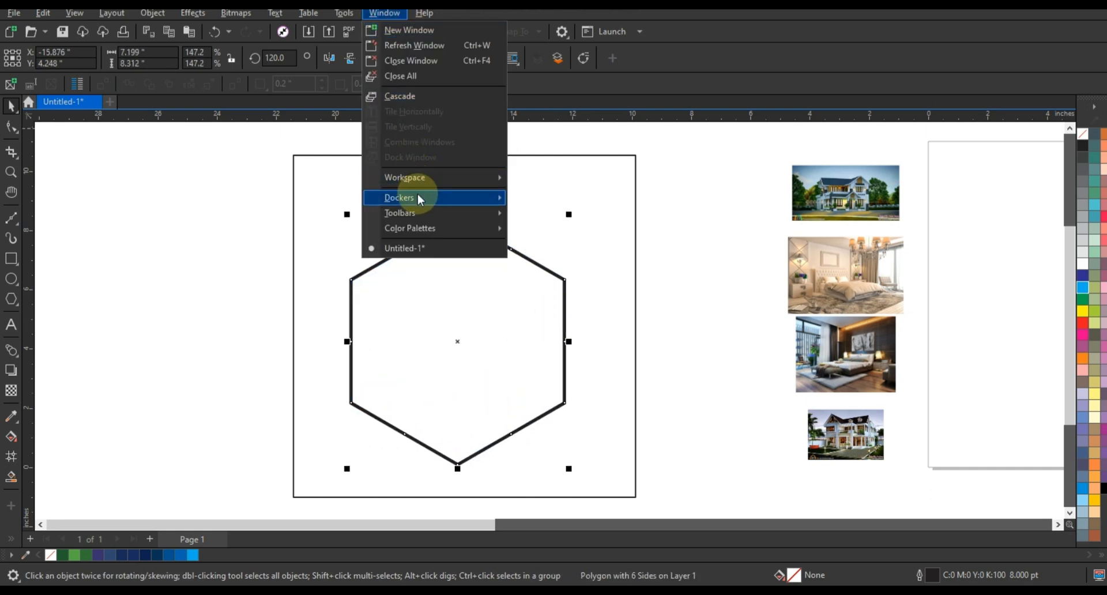
mouse_move(427, 198)
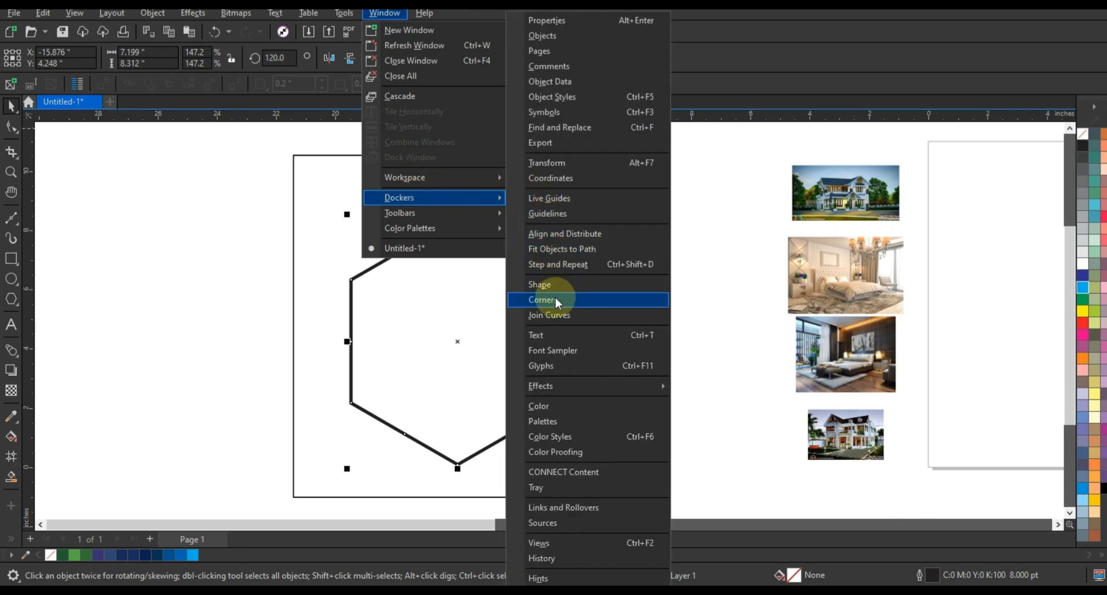
left_click(553, 299)
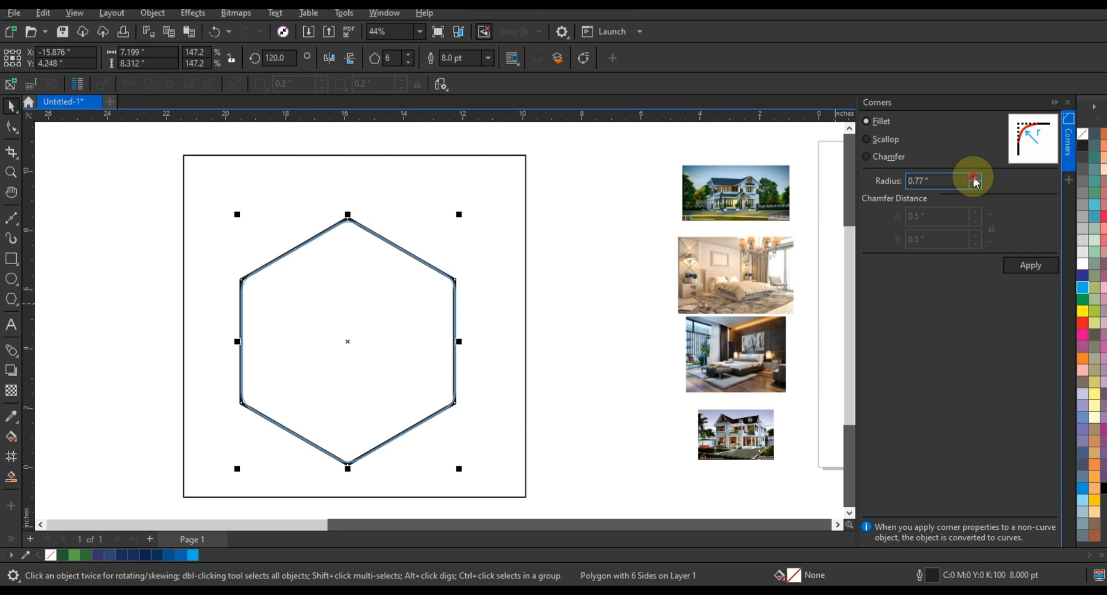
left_click(1024, 265)
left_click(570, 299)
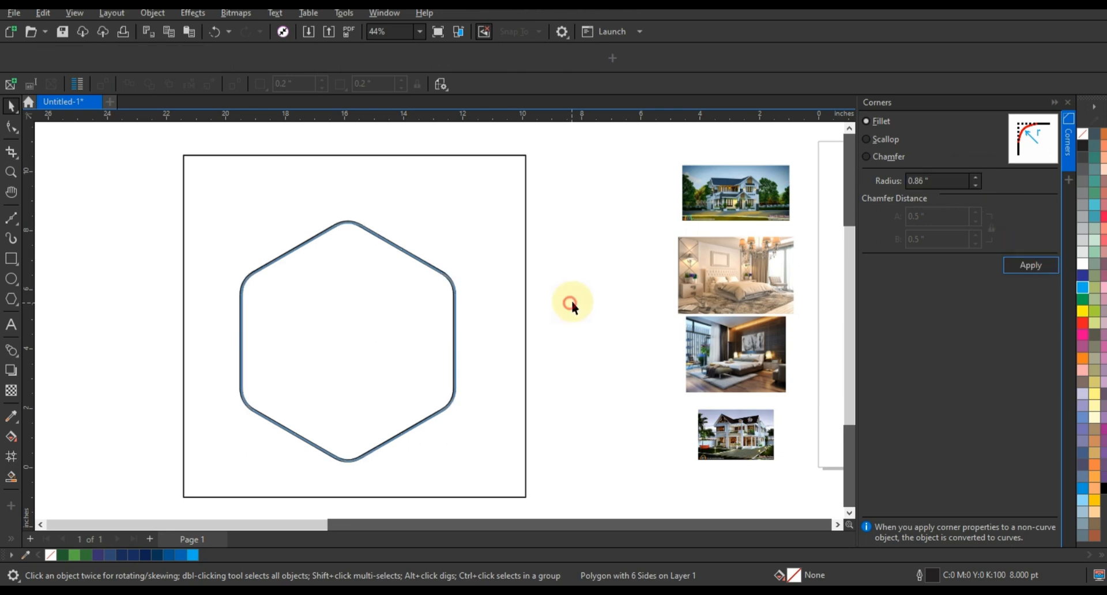
Step: Enlarge the rounded hexagon to about 18.2 by 20.3 inches and shift it up so its lower point crosses the square
left_click(383, 356)
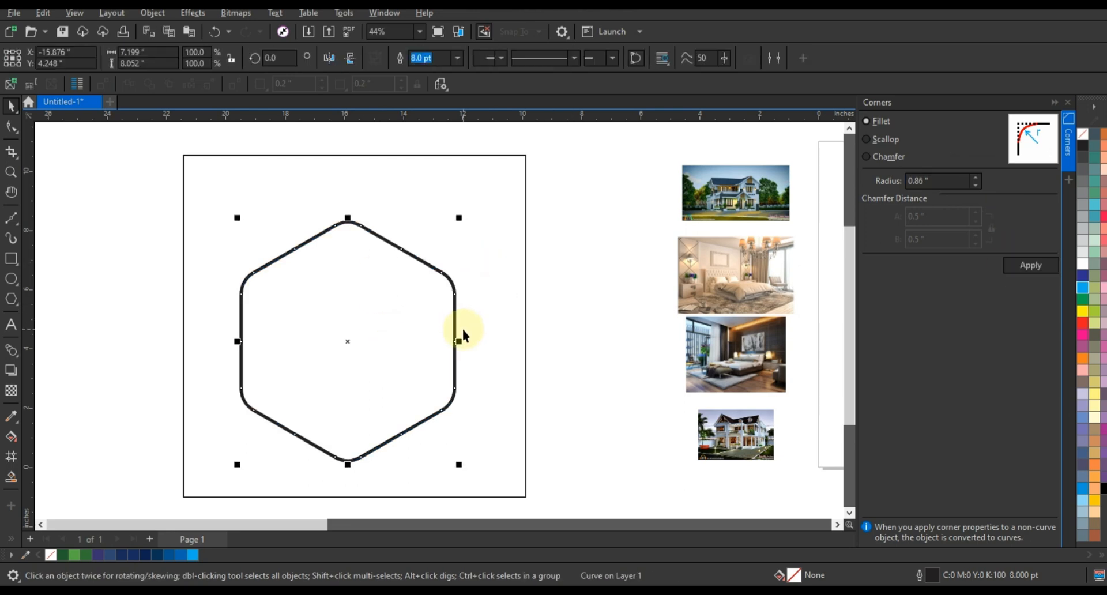
scroll(463, 328, "down", 2)
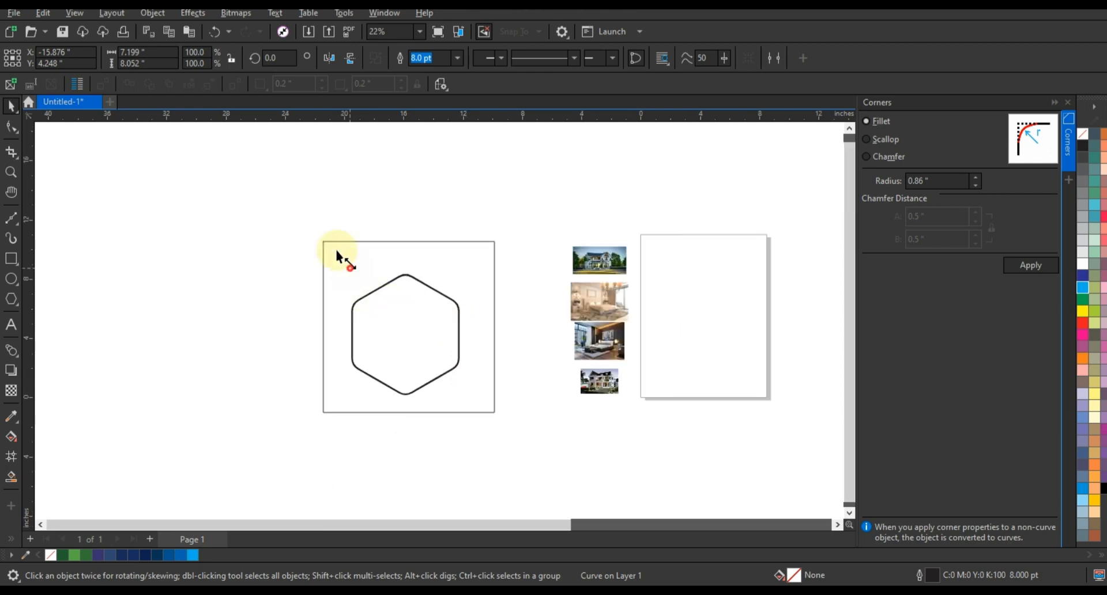
left_click_drag(336, 251, 269, 181)
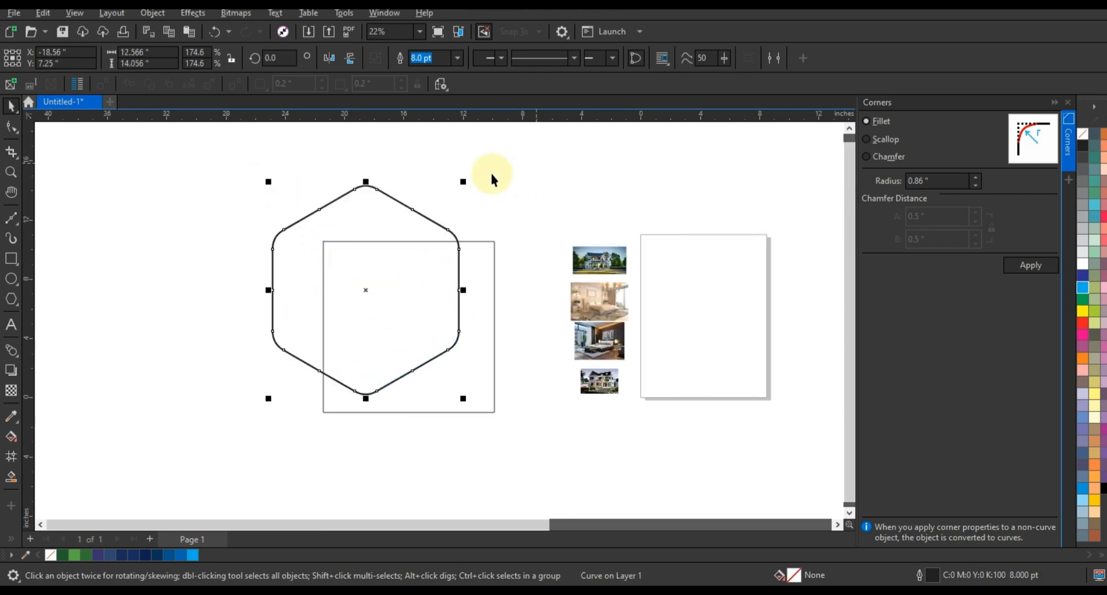
left_click_drag(463, 182, 530, 128)
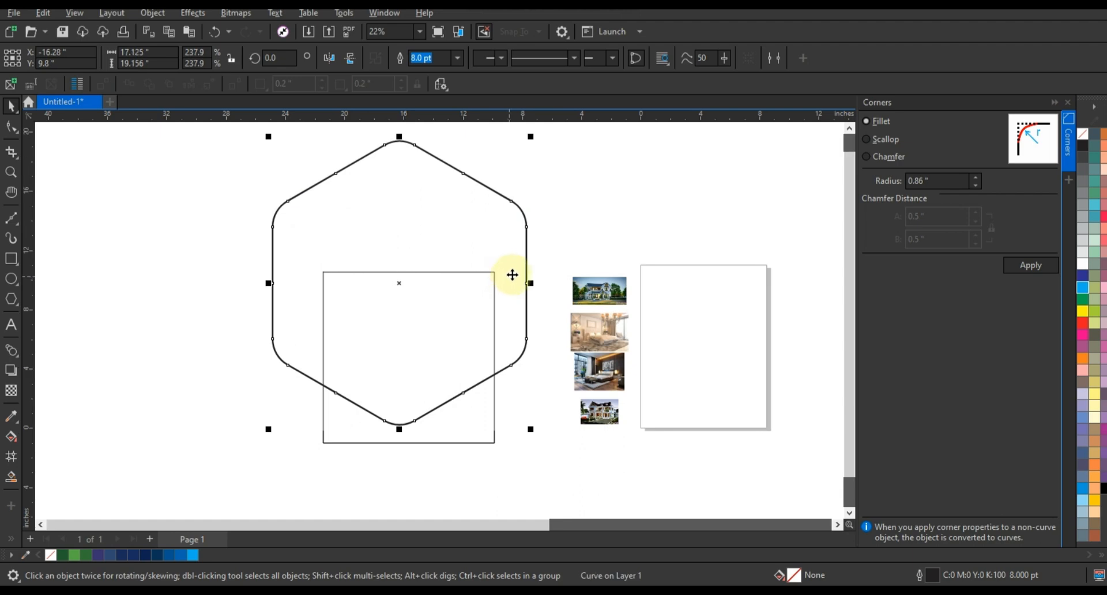
left_click_drag(512, 275, 503, 239)
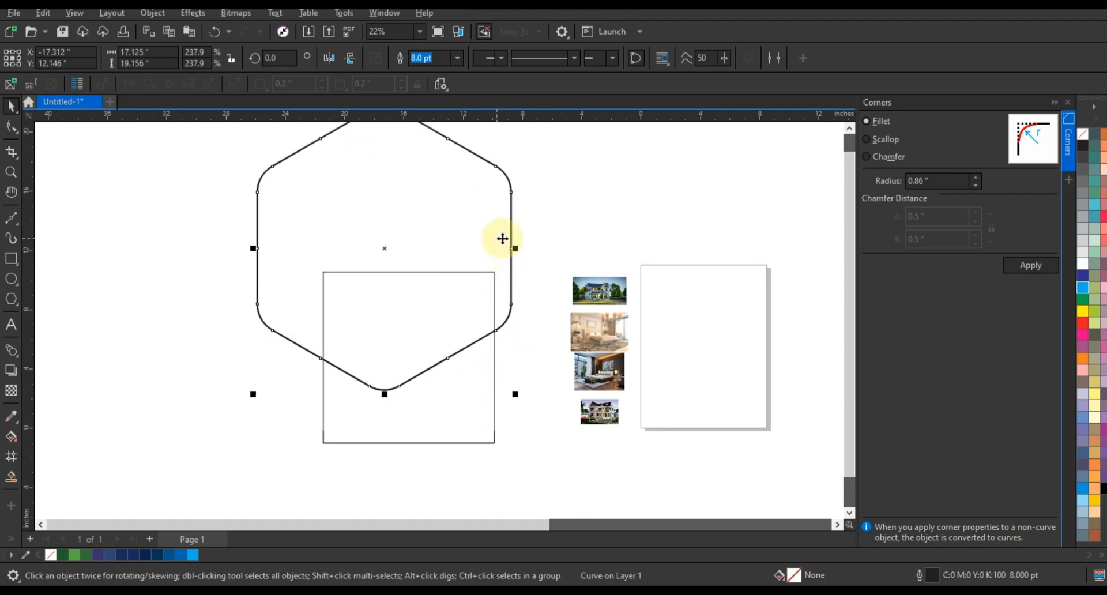
left_click_drag(520, 398, 524, 406)
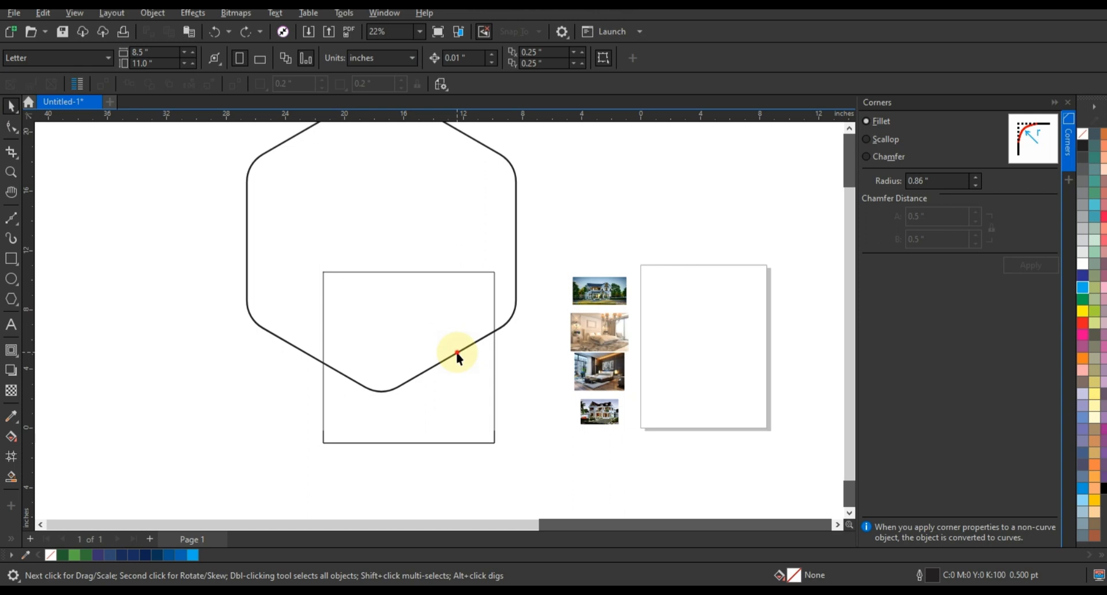
Step: Place a copy of the large hexagon directly above it and Smart Fill the V-shaped band between them inside the square with blue
left_click_drag(457, 352, 461, 283)
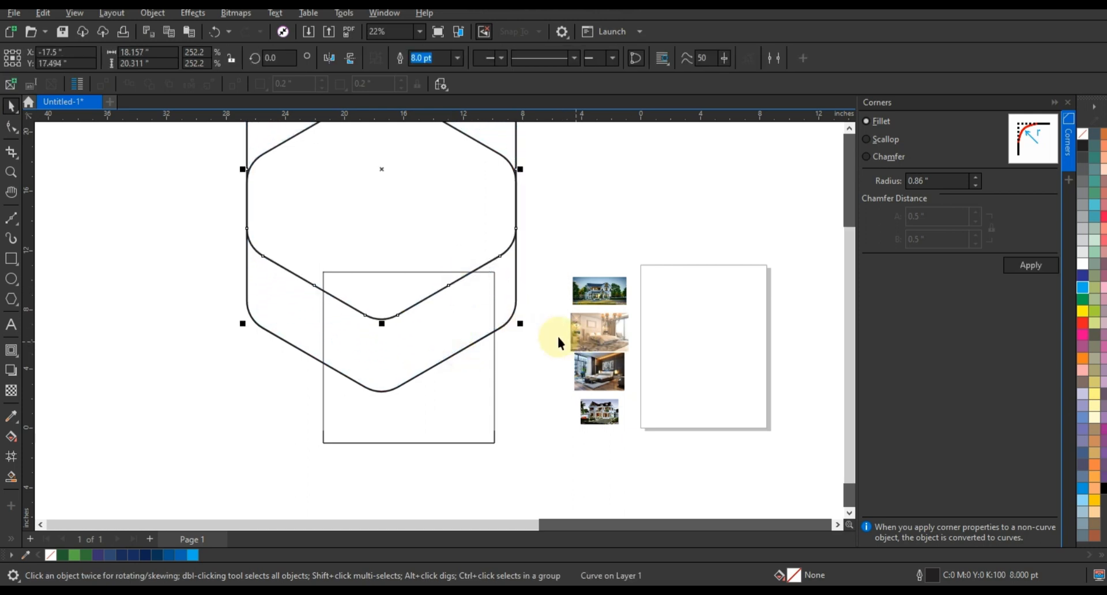
left_click(544, 333)
left_click(11, 476)
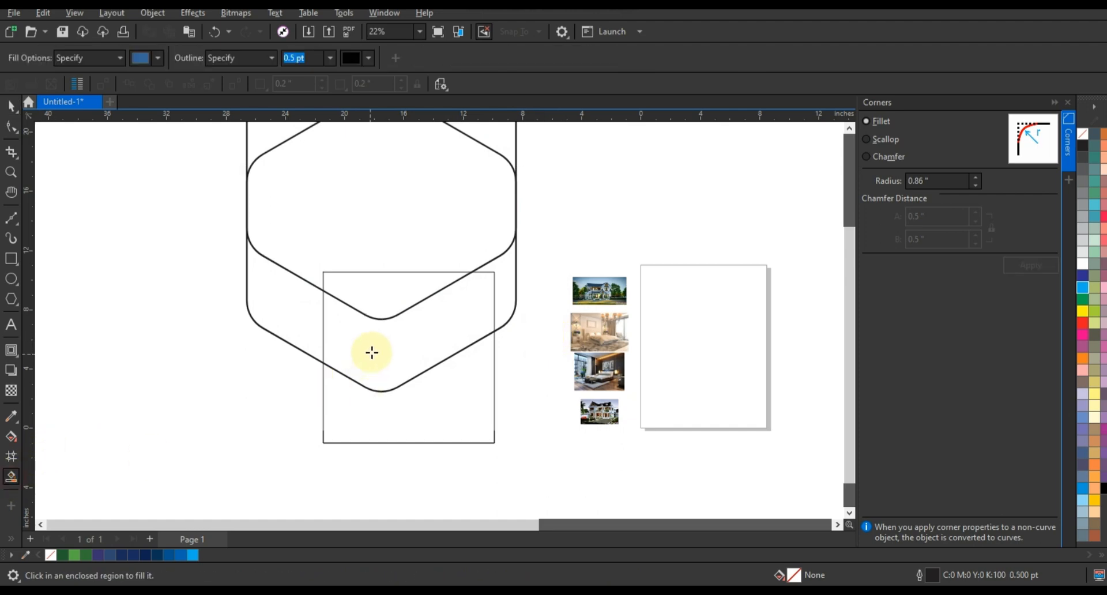
left_click(372, 352)
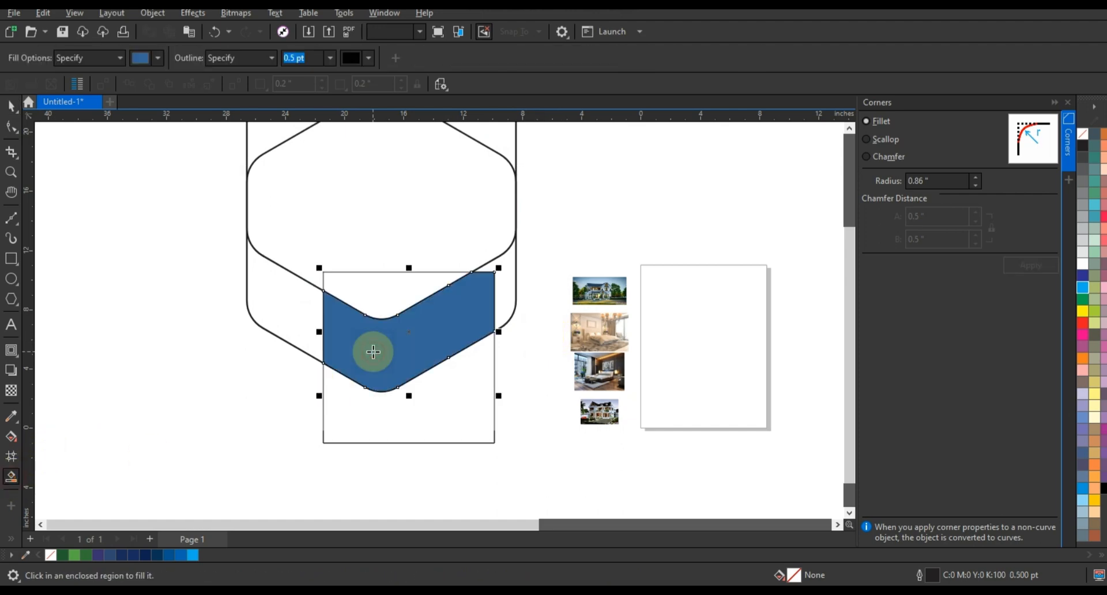
left_click(12, 108)
Step: Delete the lower large hexagon and shrink the remaining one to about 7.6 by 8.5 inches, moving it down over the blue band
left_click(297, 318)
key("Delete")
left_click_drag(314, 251, 324, 376)
left_click_drag(523, 446, 454, 369)
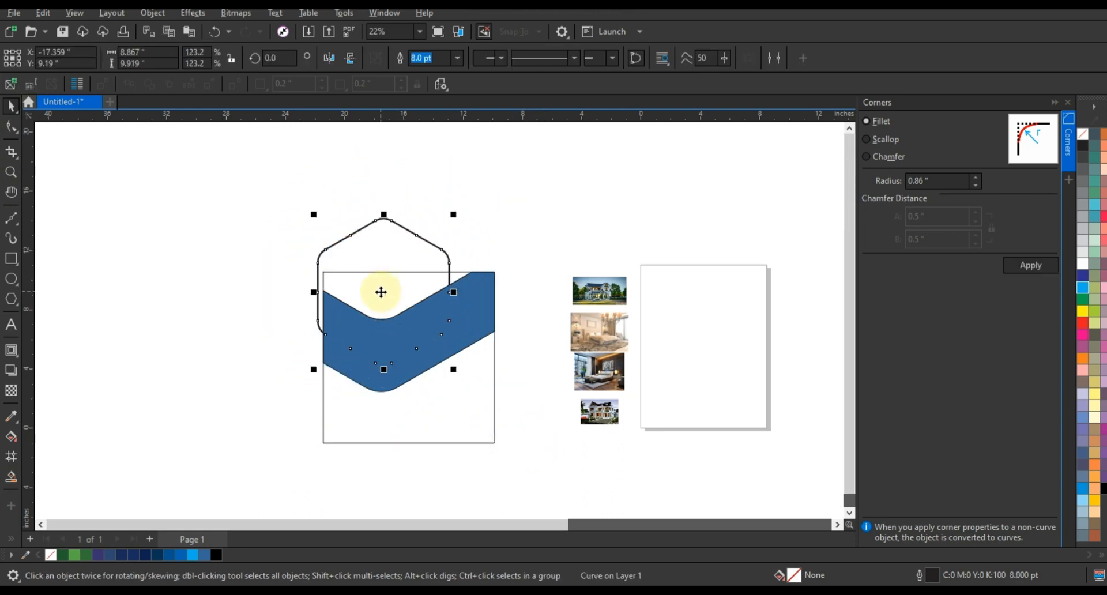
left_click_drag(393, 301, 397, 355)
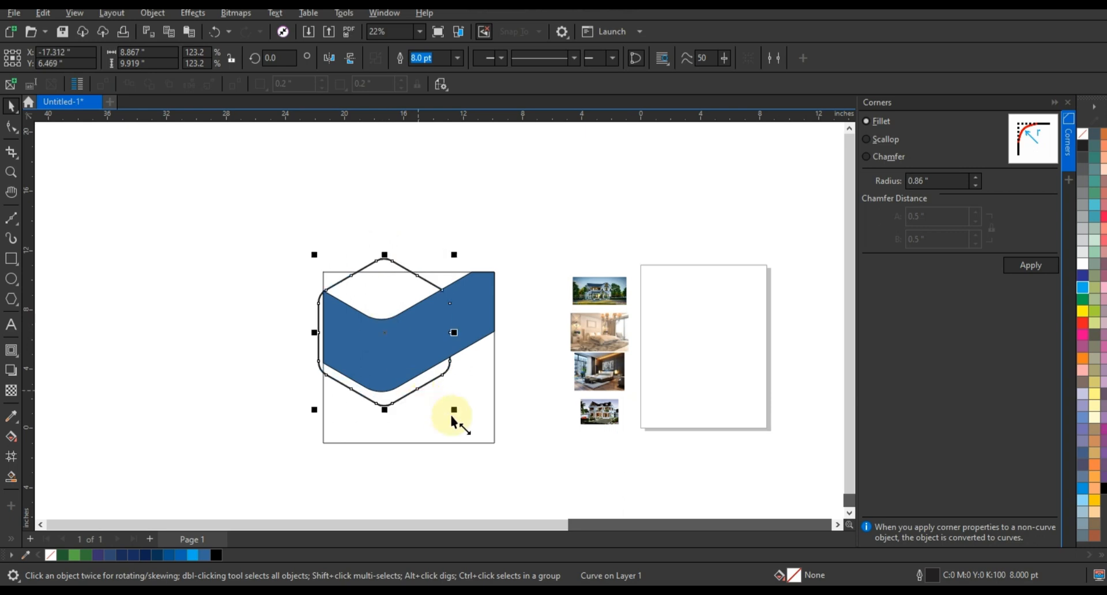
left_click_drag(453, 414, 447, 404)
Step: Reduce the hexagon to about 6.5 by 7.3 inches and position it around the bend of the blue band
left_click_drag(277, 252, 670, 466)
key("shift+F2")
left_click(414, 438)
left_click_drag(350, 347, 340, 372)
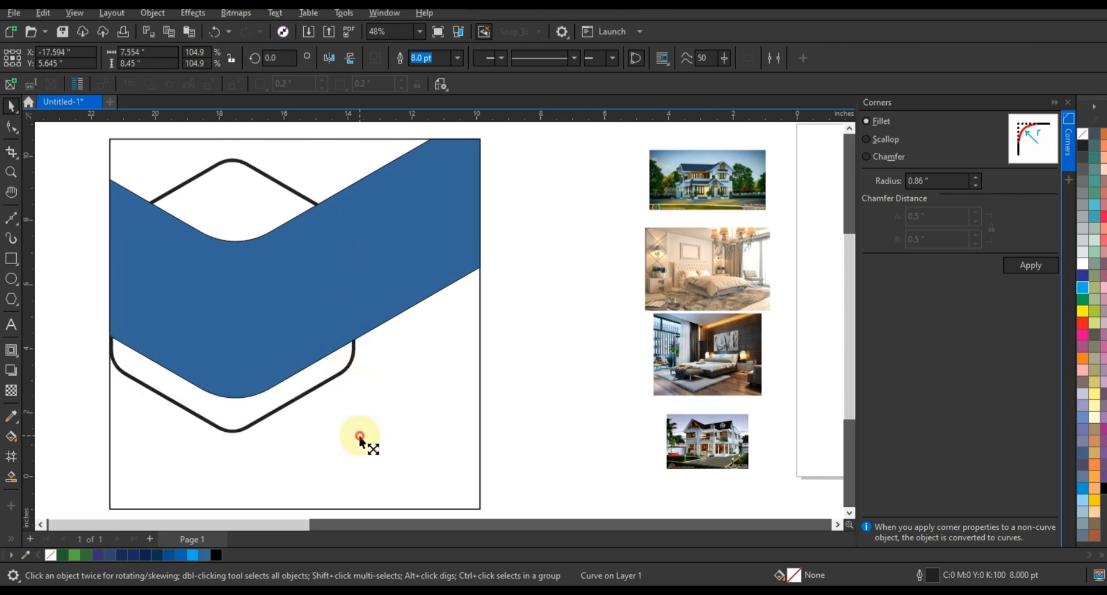
left_click_drag(360, 438, 337, 423)
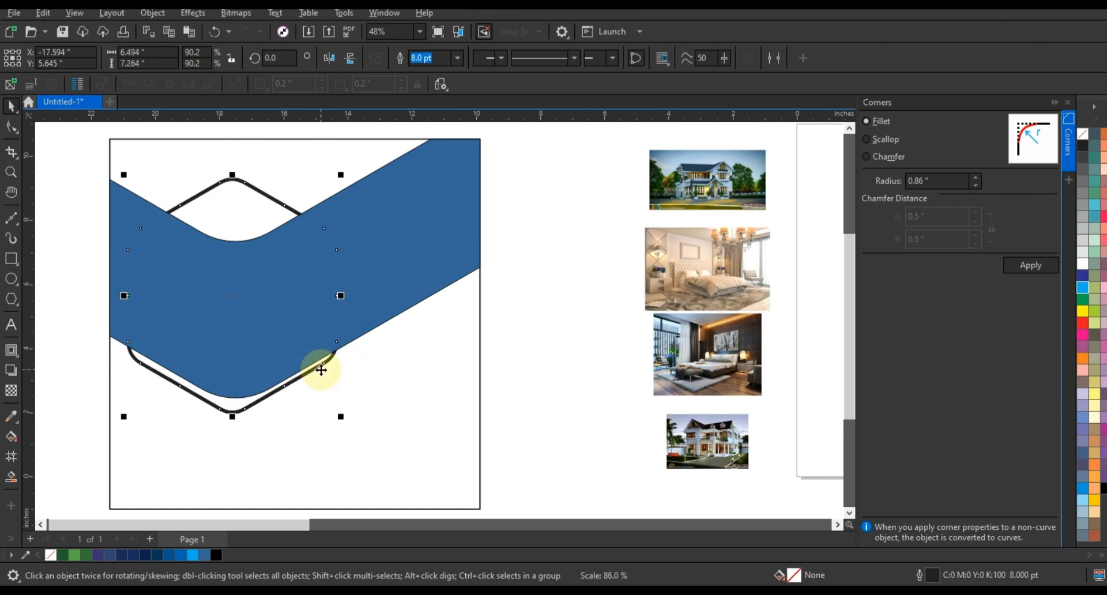
left_click_drag(321, 369, 291, 391)
Step: Try to align the hexagon and the blue band by their centres
left_click(571, 366)
left_click(414, 302, "shift")
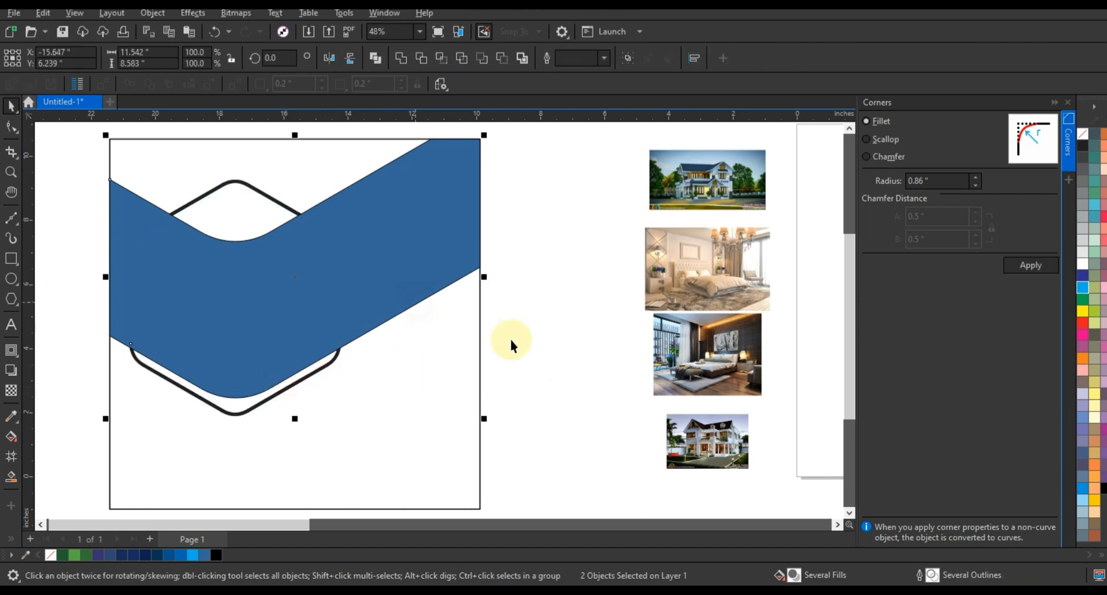
key("c")
key("ctrl+z")
key("Escape")
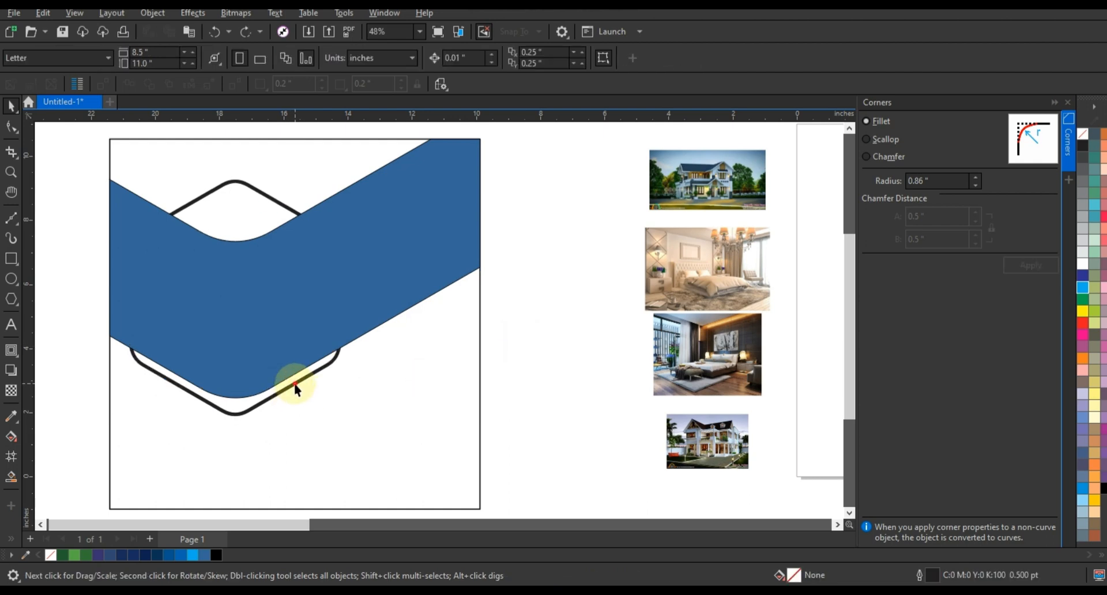
Step: Nudge the hexagon up to Y 5.66 inches and Smart Fill the strip between the band and the hexagon's lower edge with blue
left_click(294, 383)
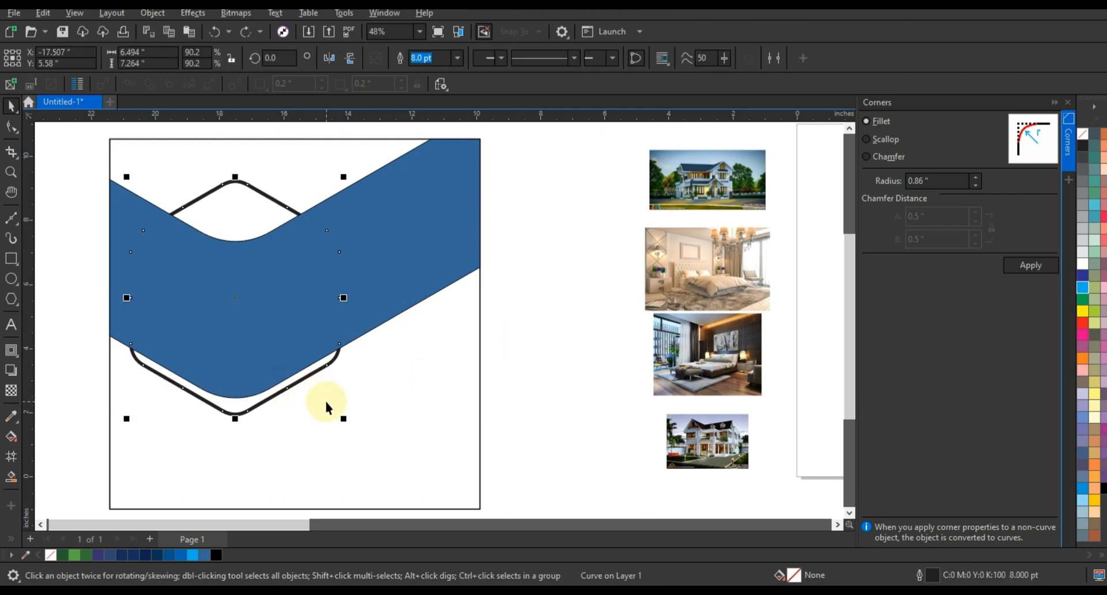
key("Up")
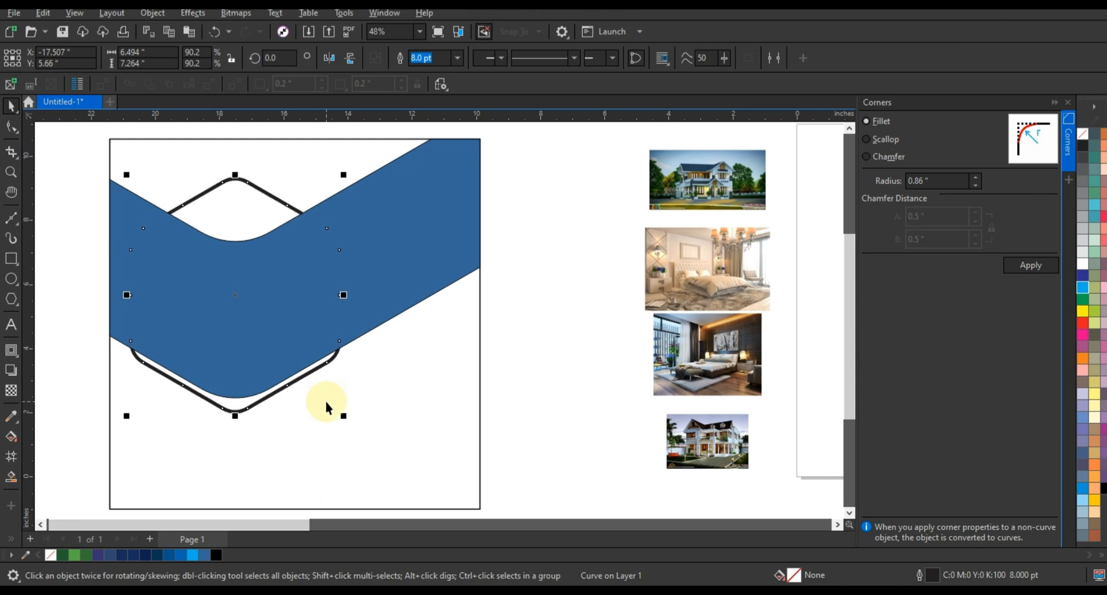
left_click(11, 477)
left_click(235, 407)
left_click(11, 106)
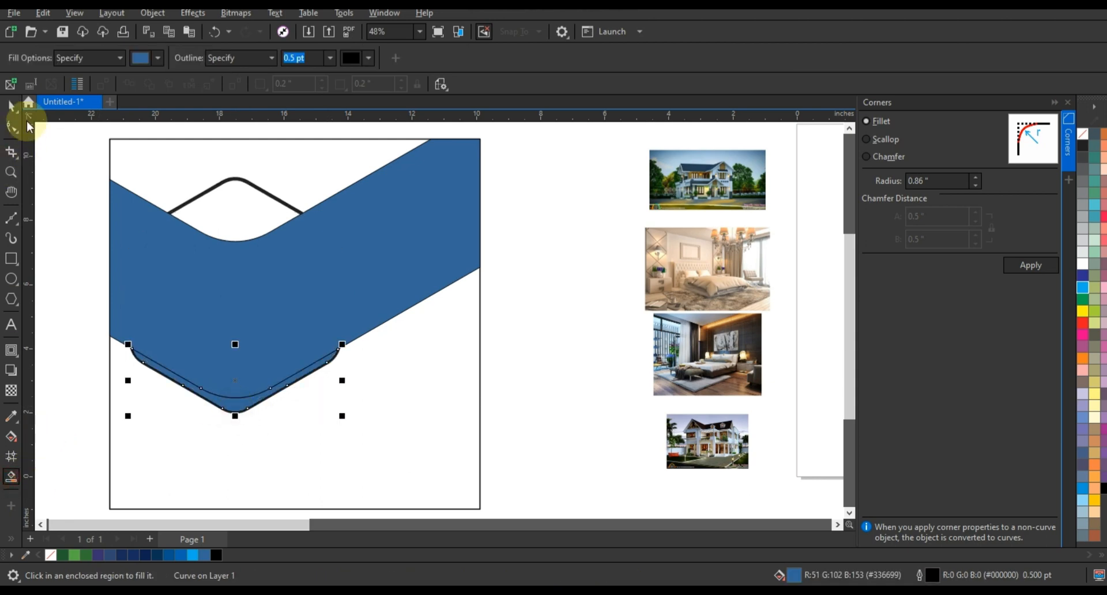
left_click(554, 361)
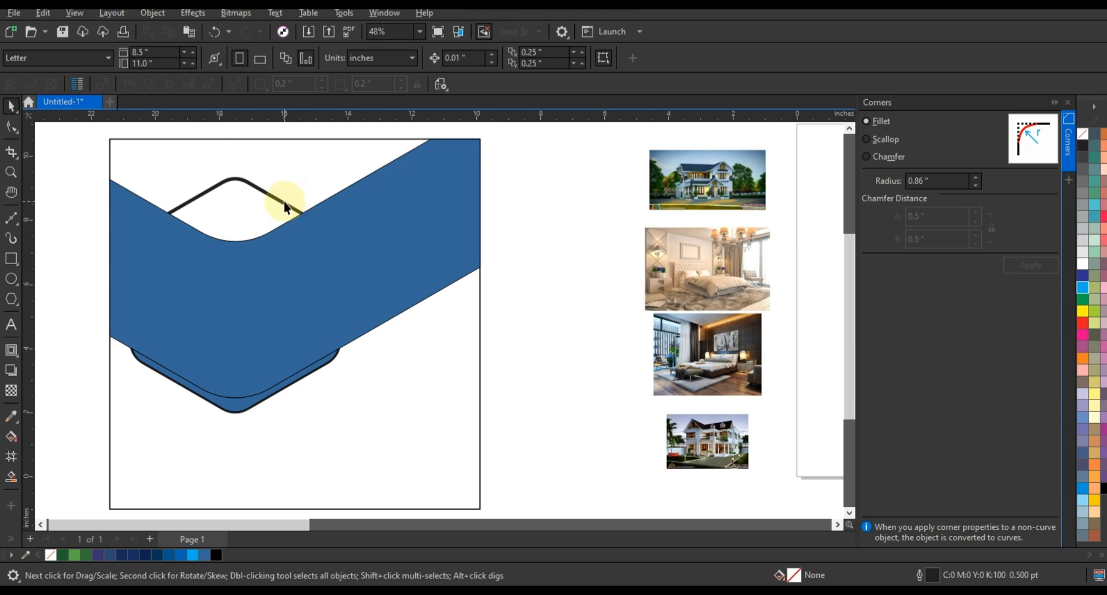
Step: Copy the hexagon over the band's right end and reduce the copy to about 4.6 by 5.1 inches
left_click_drag(285, 206, 444, 245)
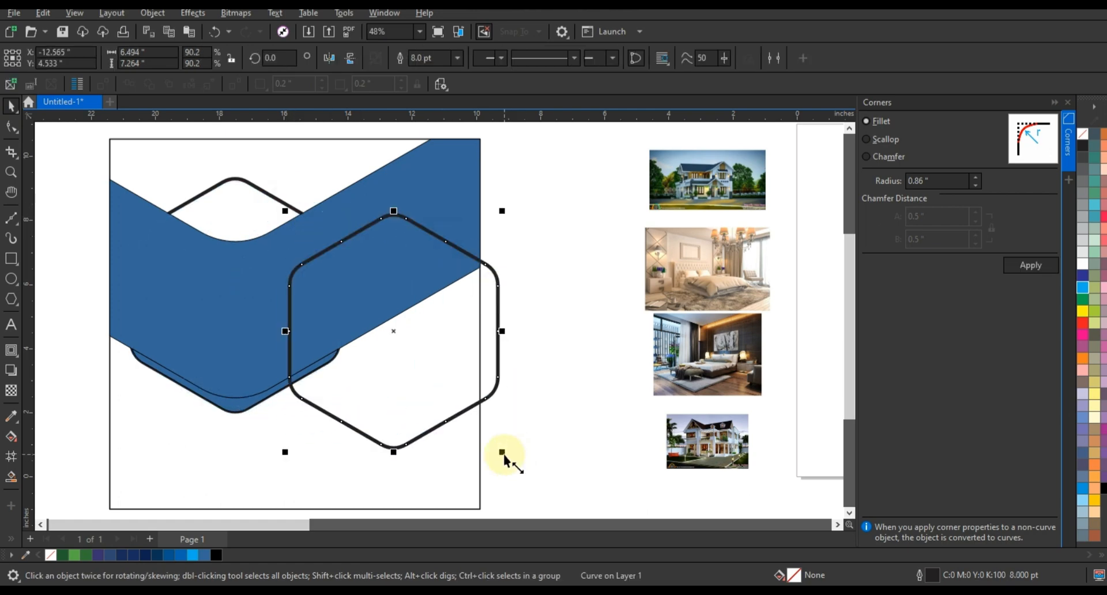
left_click_drag(502, 452, 467, 411)
left_click_drag(390, 334, 393, 296)
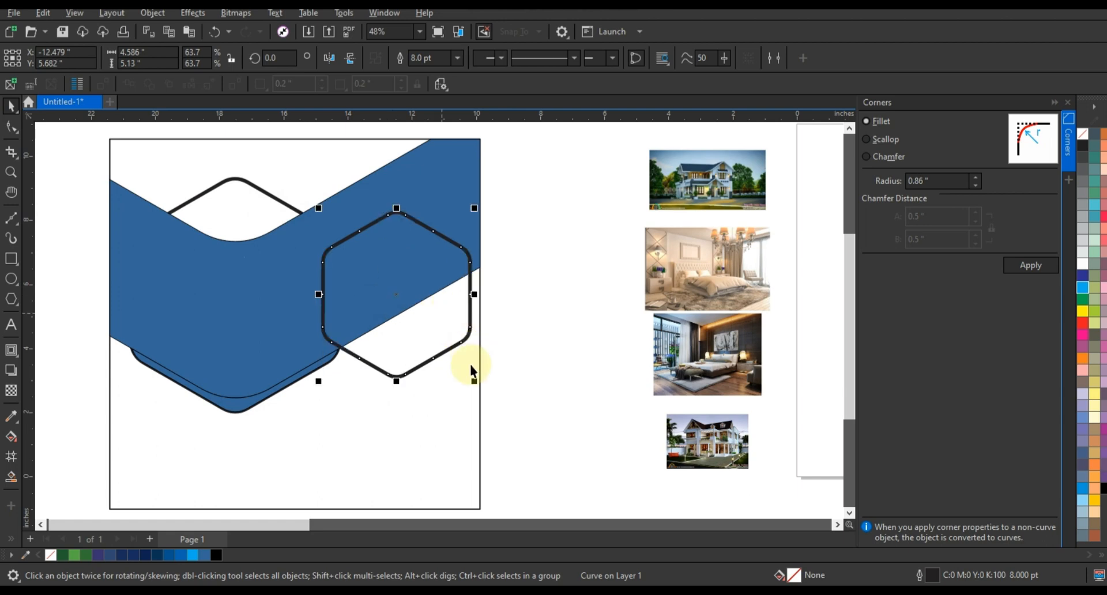
Step: Reduce the hexagon copy to about 4.1 by 4.6 inches and add a one-step inside contour offset by 0.188 inch
left_click_drag(480, 388, 451, 333)
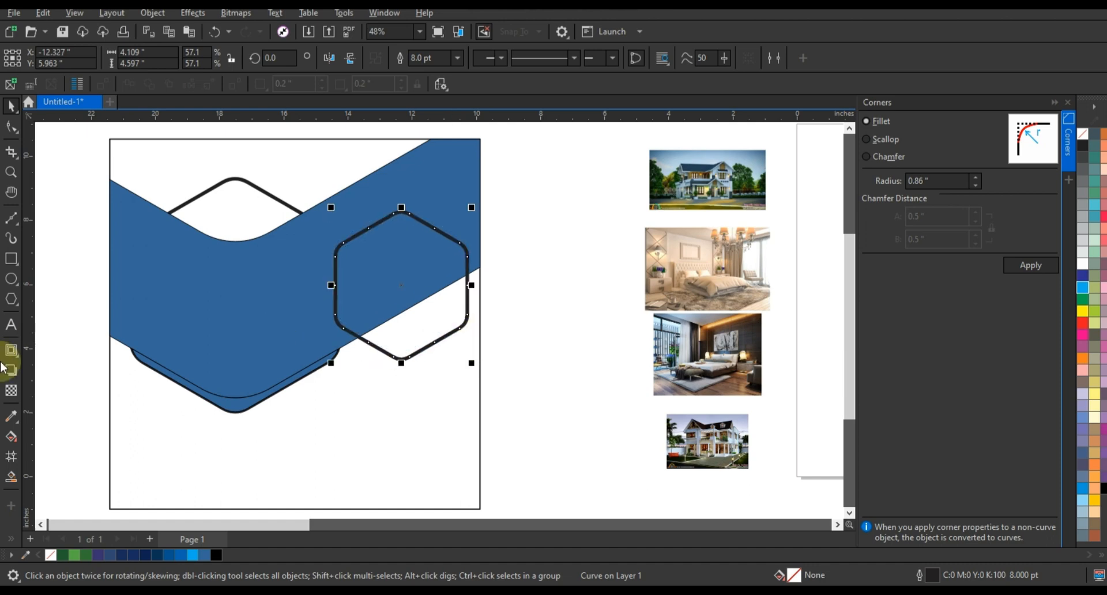
left_click(12, 350)
left_click_drag(403, 211, 403, 223)
left_click(10, 105)
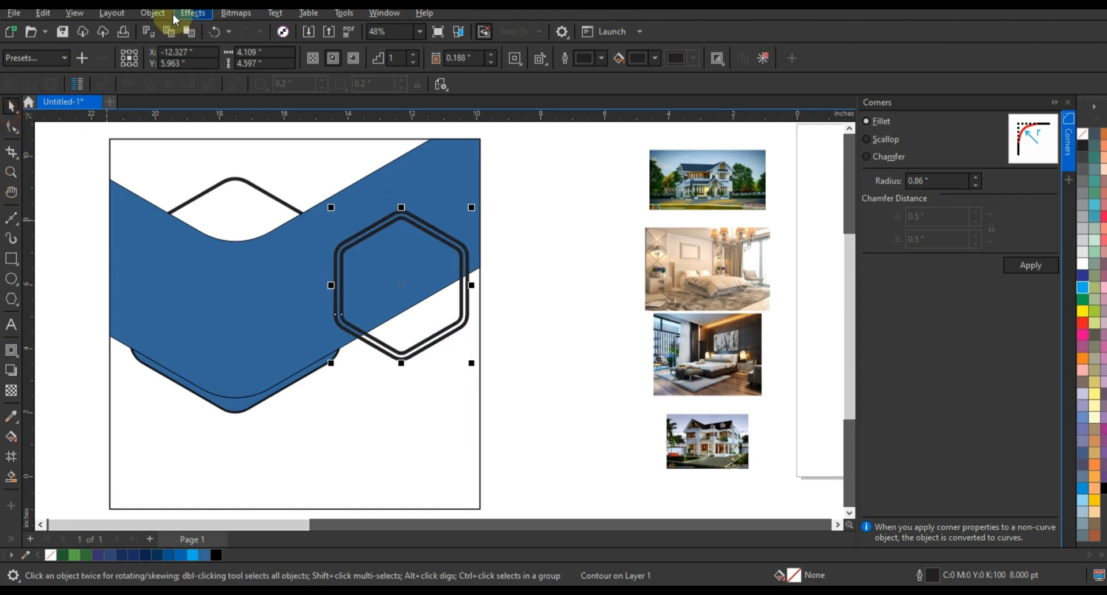
Step: Break the contour apart from the hexagon and fill the inner hexagon with light grey
left_click(153, 12)
left_click(177, 327)
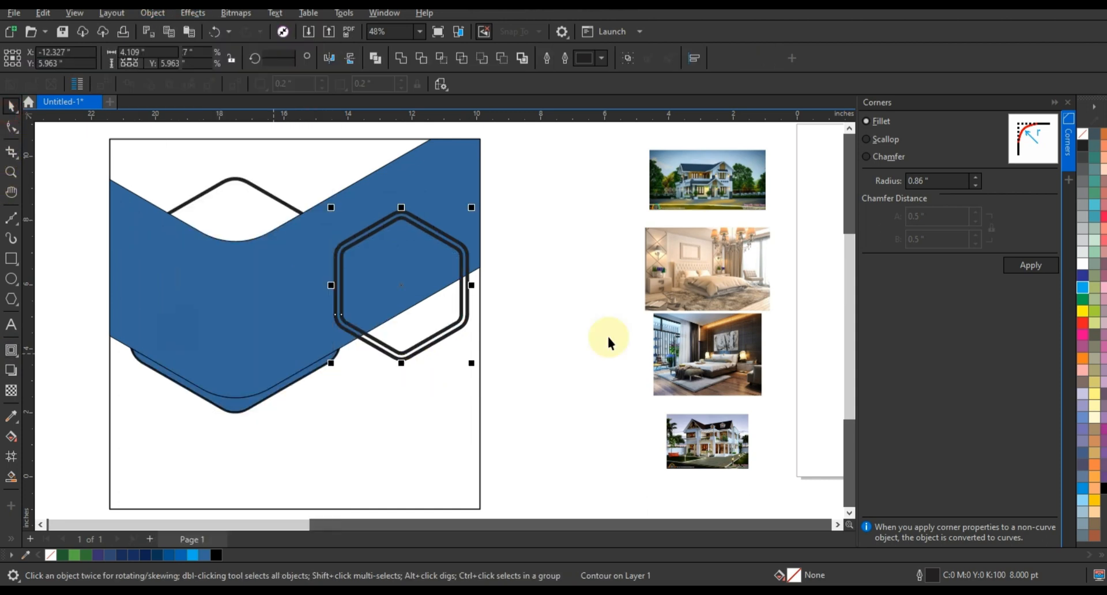
left_click(503, 268)
left_click(462, 250)
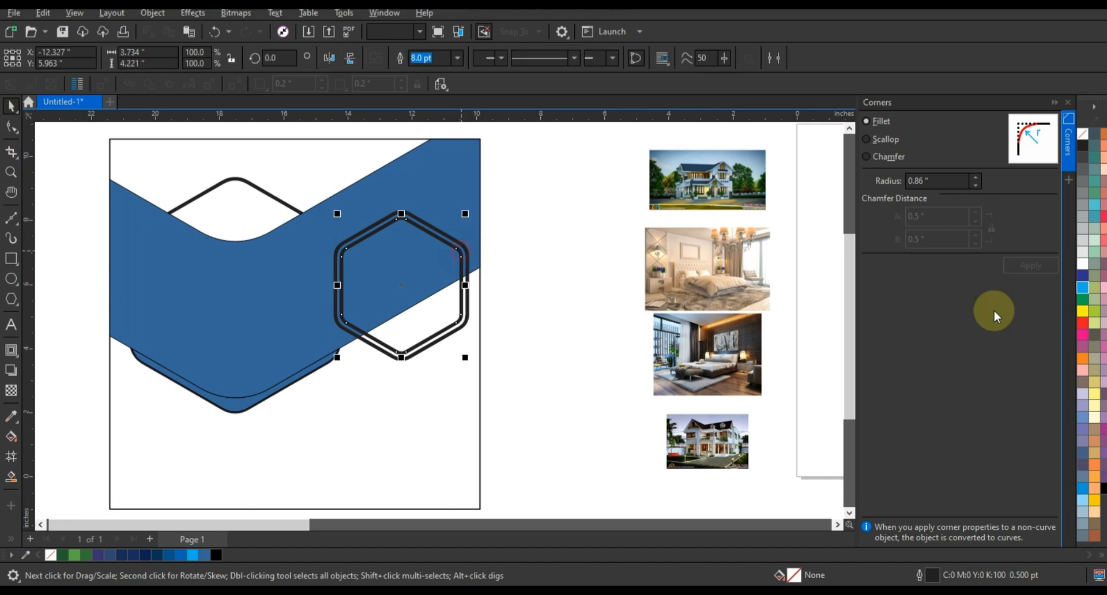
left_click(1087, 240)
Step: Fill the outer hexagon with white and remove the outlines of both hexagons
left_click(459, 241)
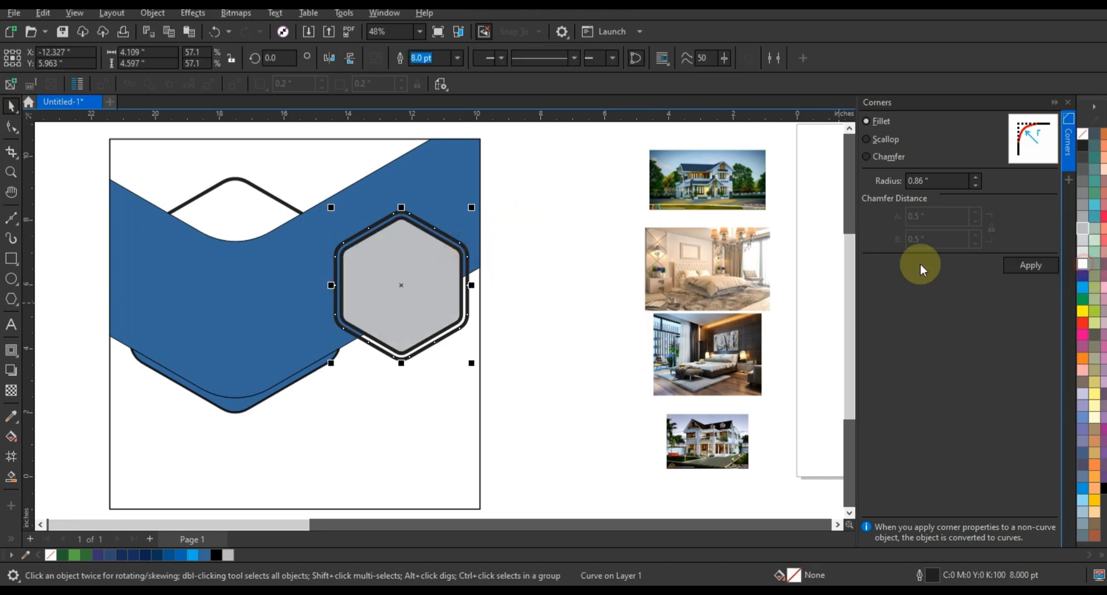
left_click(465, 277, "shift")
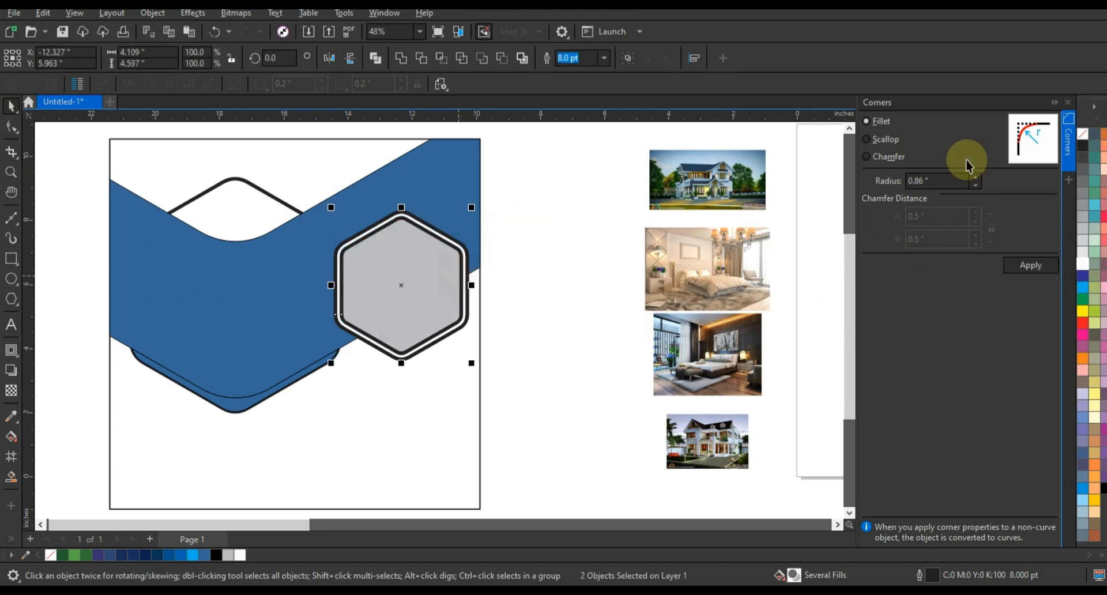
right_click(1083, 138)
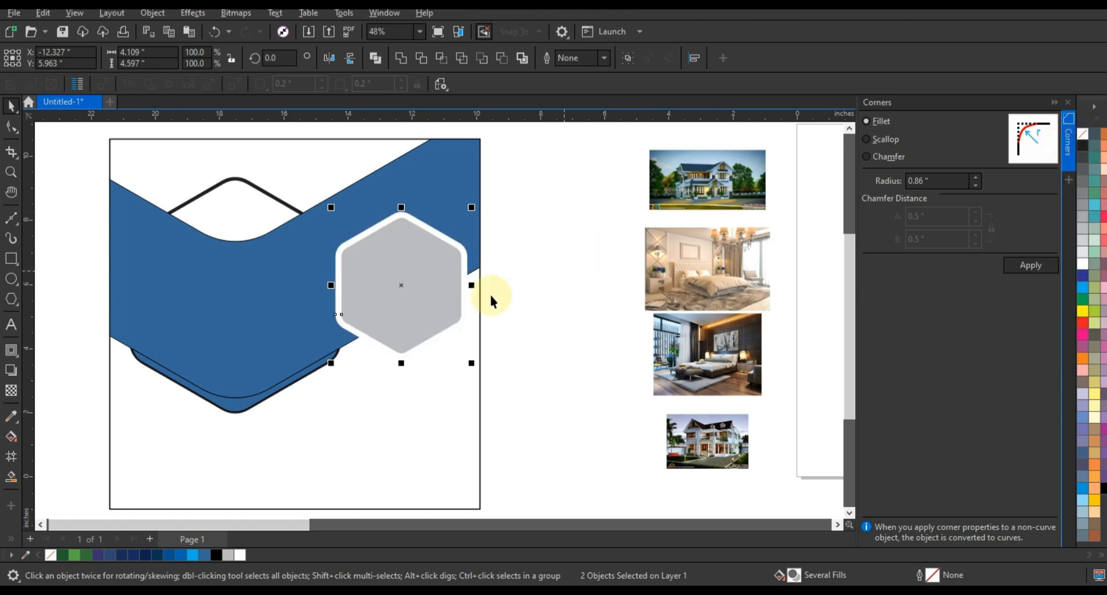
Step: Place two smaller copies of the framed hexagon, about 1.85 and 1.97 inches wide, overlapping its lower-right edge and below its lower-left side
left_click_drag(472, 209, 450, 245)
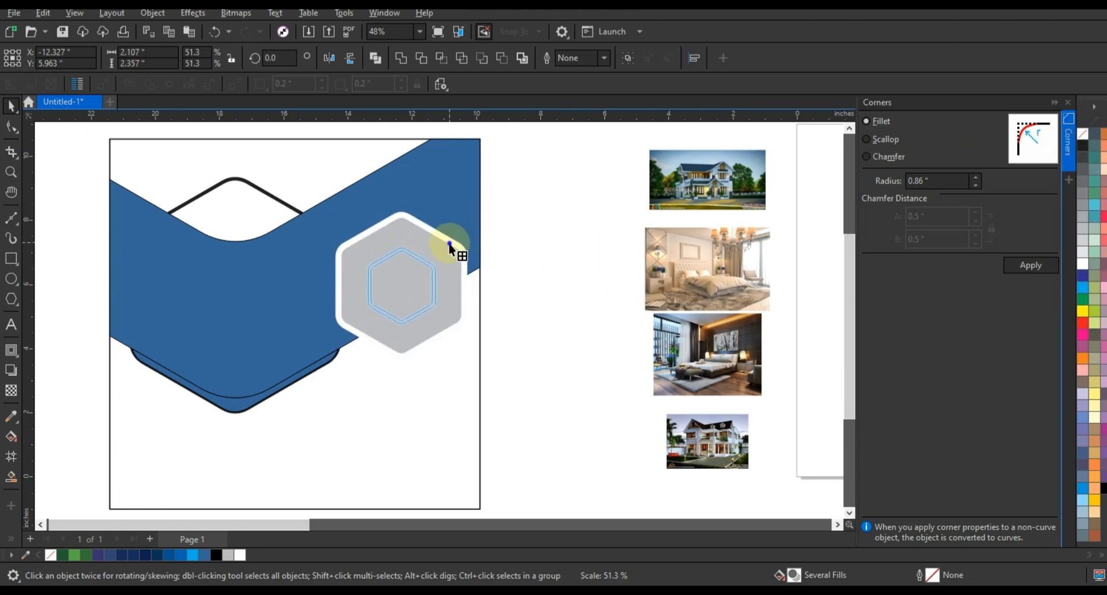
left_click_drag(401, 300, 434, 356)
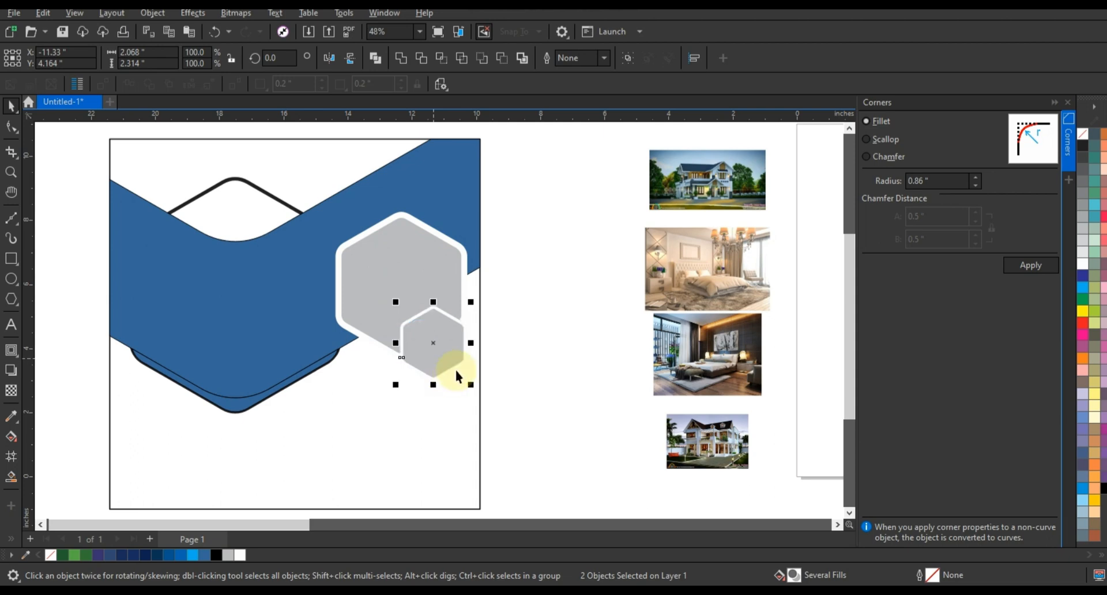
left_click_drag(476, 304, 470, 307)
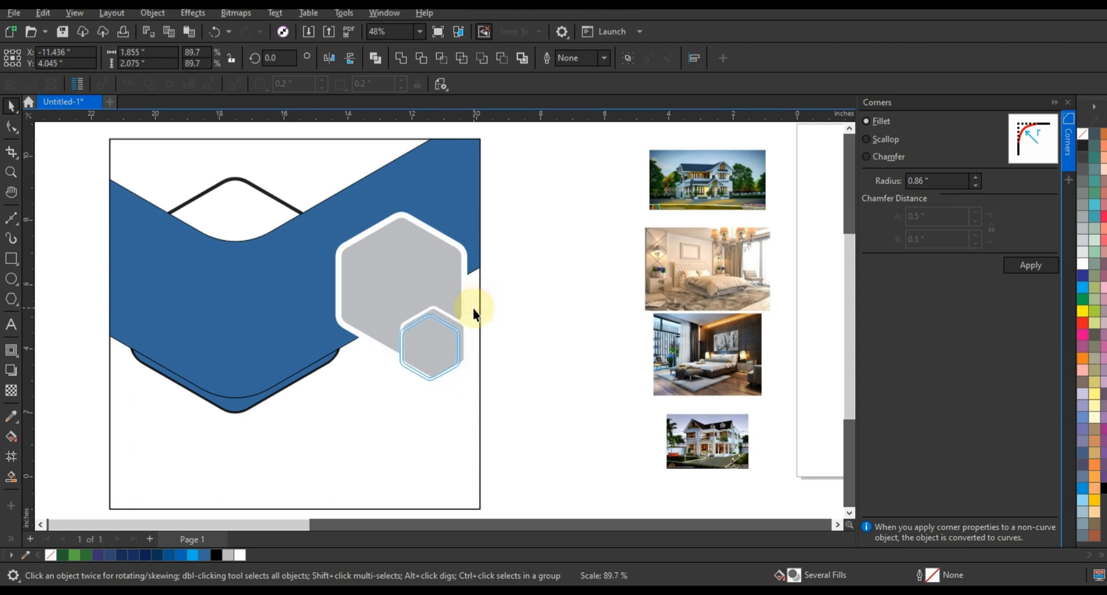
left_click_drag(437, 366, 372, 403)
left_click_drag(332, 363, 327, 358)
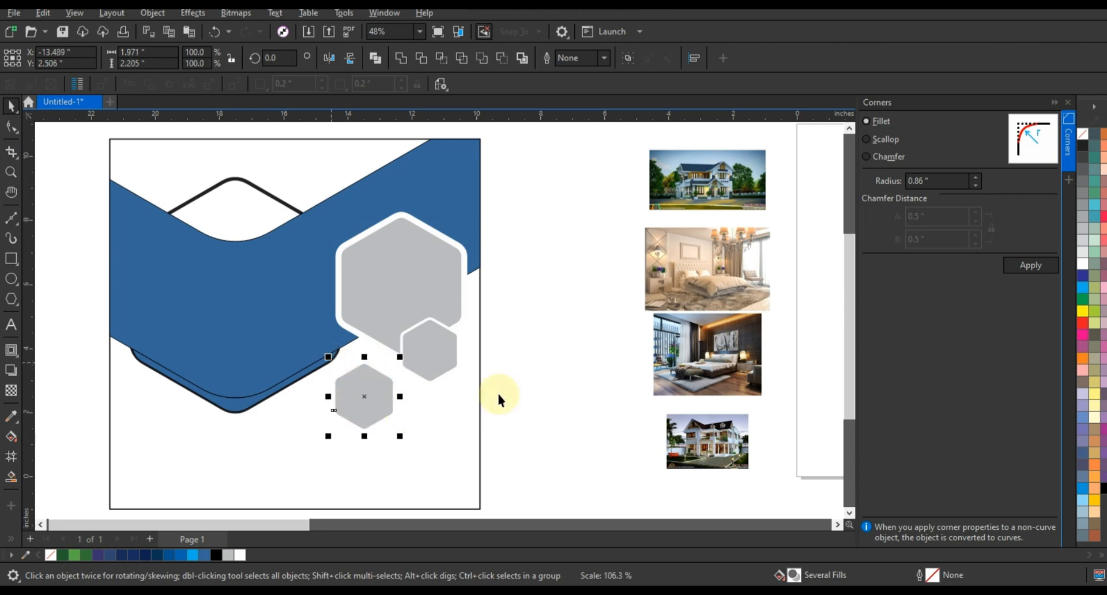
left_click(514, 386)
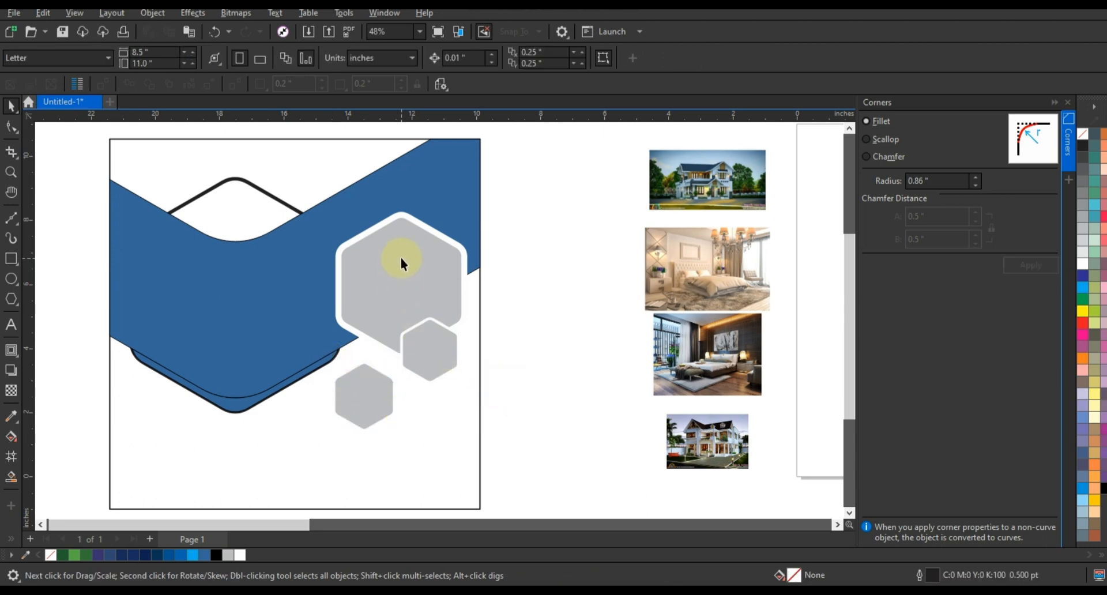
Step: Draw a square about 6.35 inches wide across the left edge of the layout
left_click(12, 259)
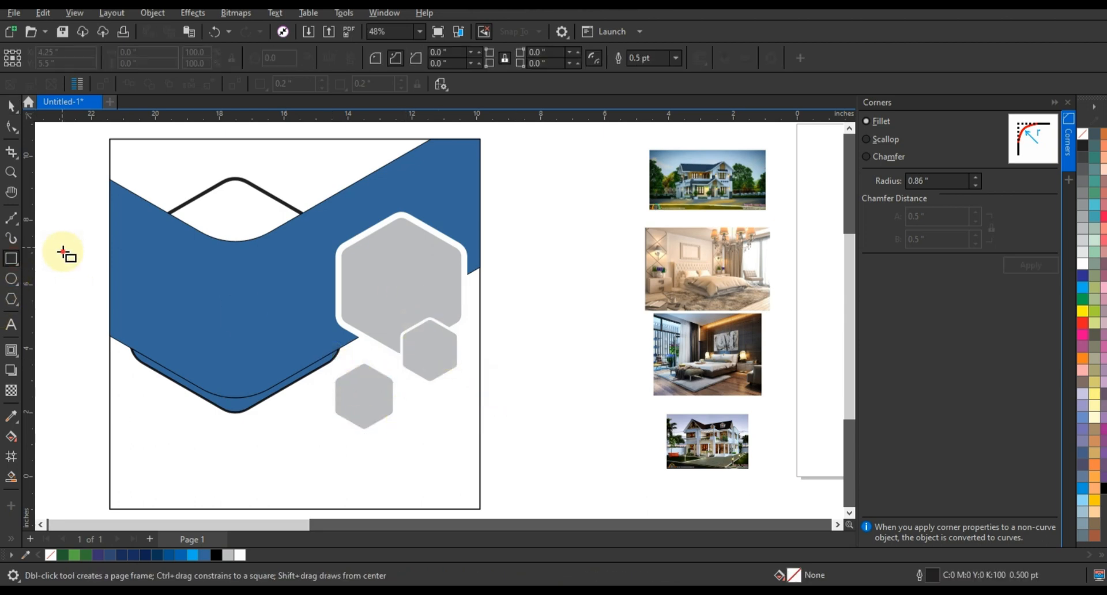
left_click_drag(62, 248, 193, 451)
Step: Try to round the square's corners with the Shape tool and undo the change
left_click(11, 127)
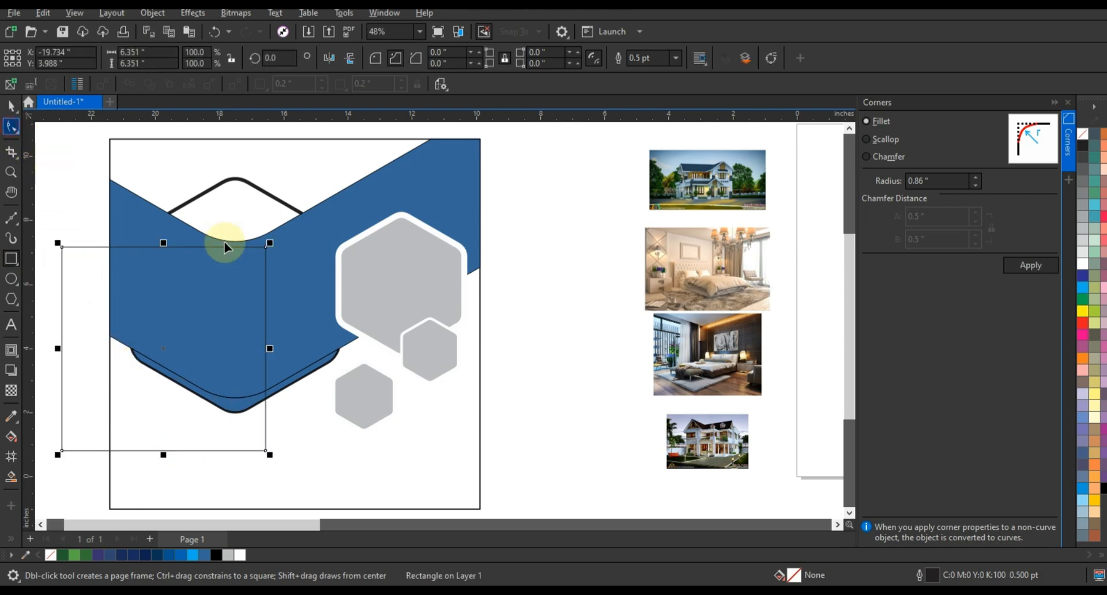
left_click_drag(264, 254, 264, 255)
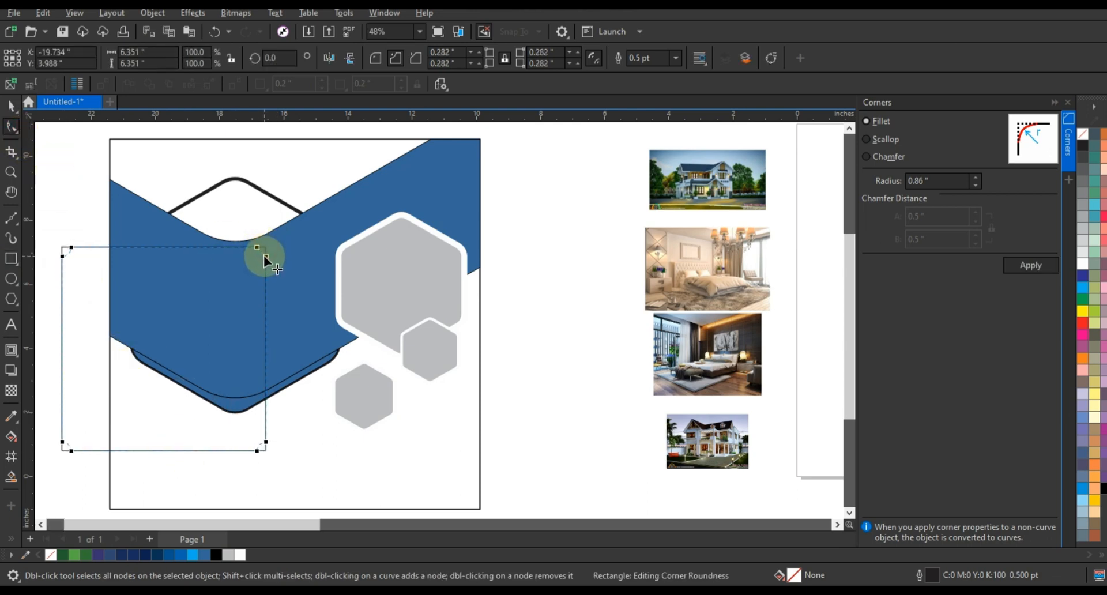
left_click(11, 106)
left_click(153, 307)
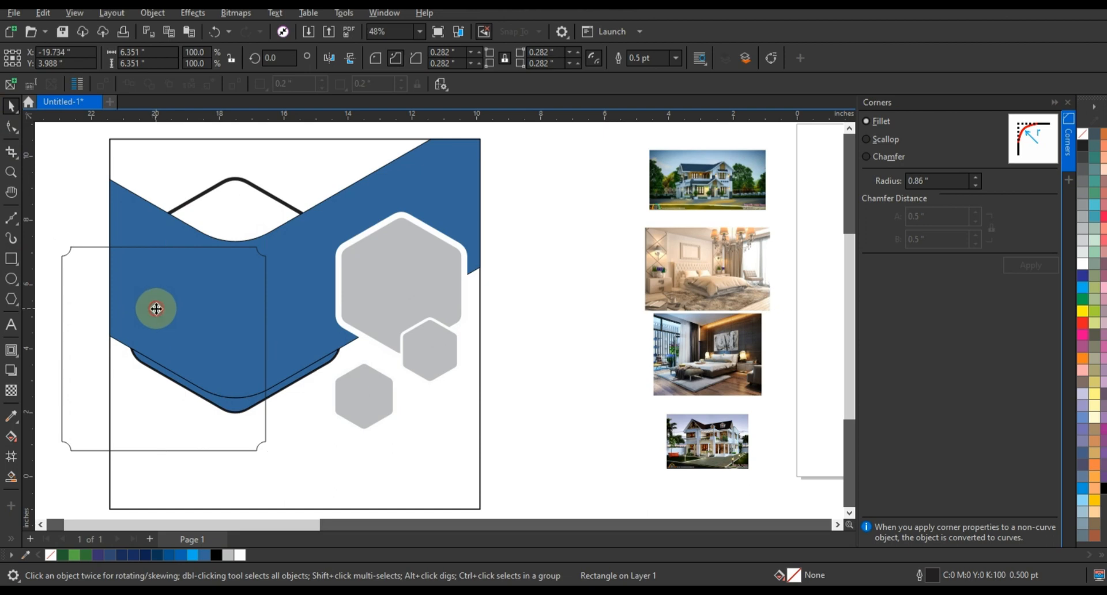
key("ctrl+z")
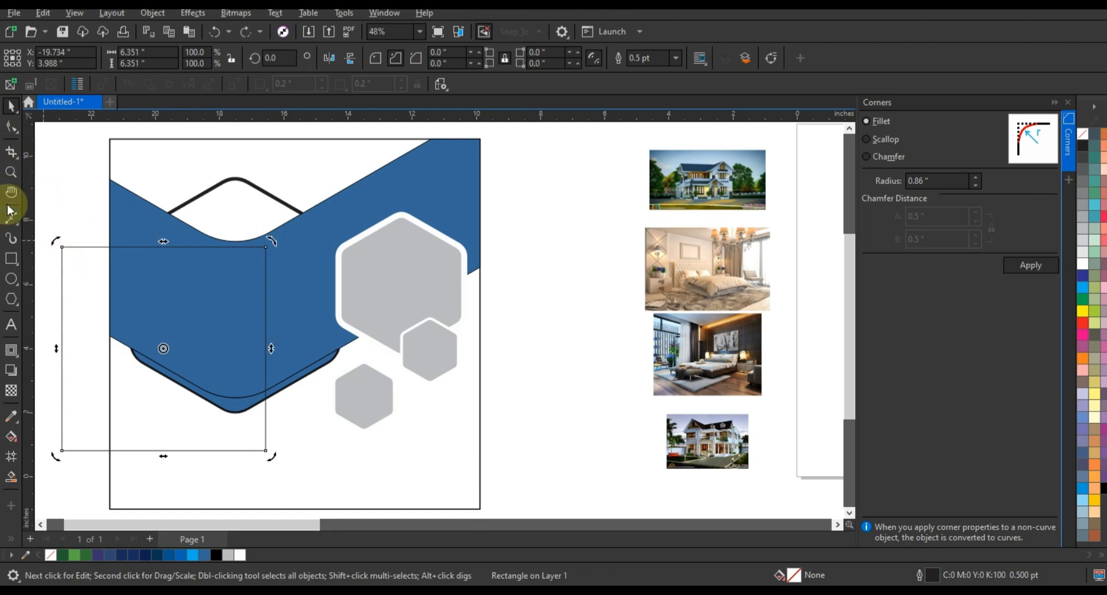
left_click(11, 127)
left_click(57, 251)
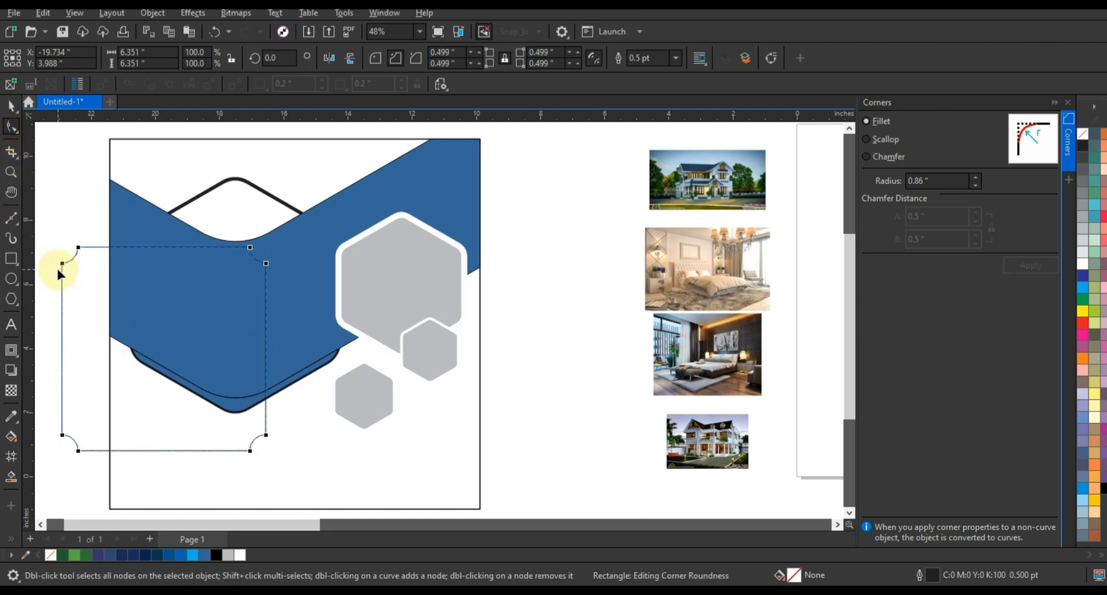
left_click(11, 106)
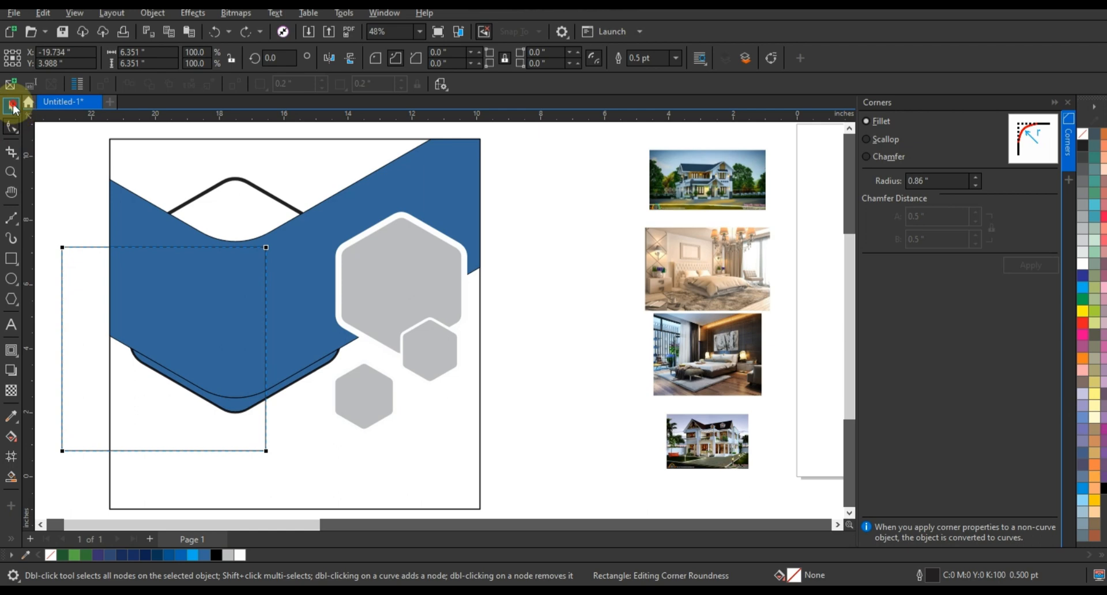
Step: Apply a fillet with a 0.86 inch radius to the square's corners
left_click(867, 139)
left_click(867, 121)
left_click(1021, 266)
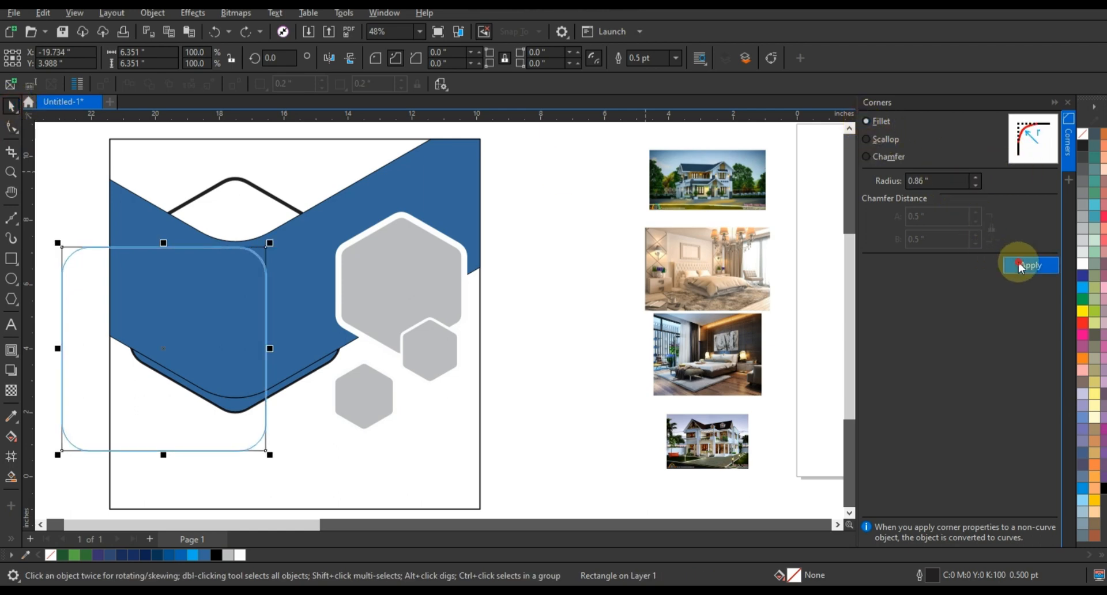
left_click(492, 288)
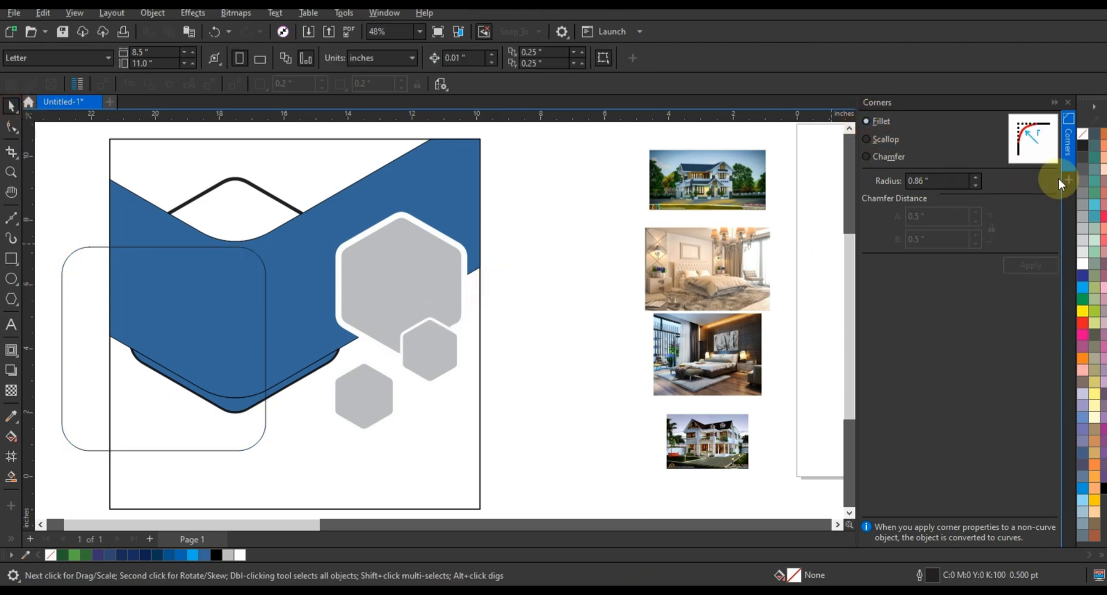
left_click(1068, 103)
Step: Round the square's corners to about 0.48 inch with the Shape tool and rotate it 45 degrees
left_click(173, 348)
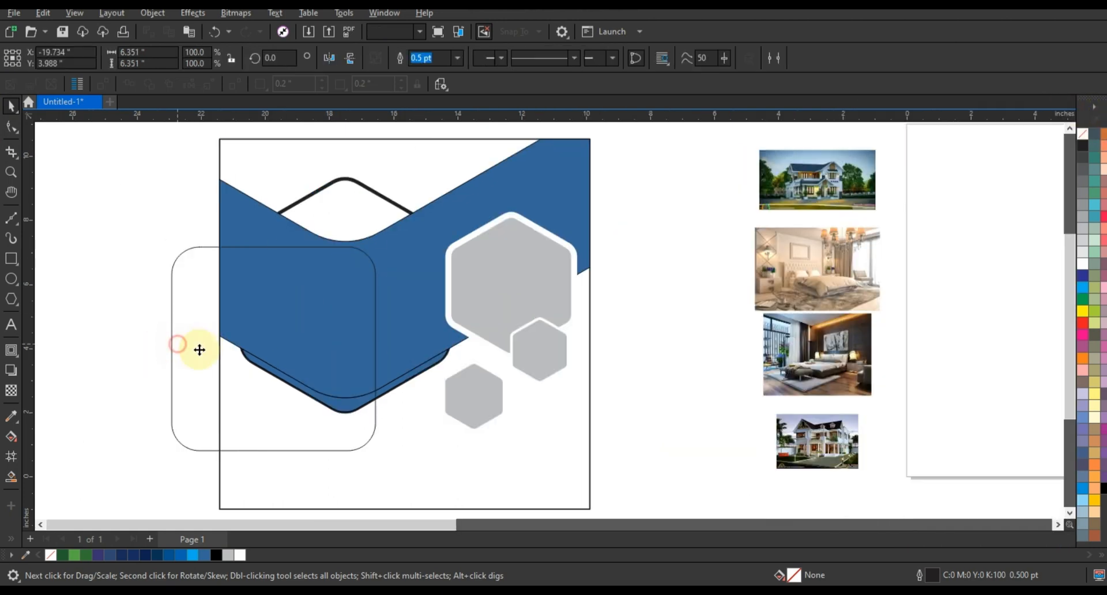
left_click(11, 127)
left_click_drag(375, 451, 390, 345)
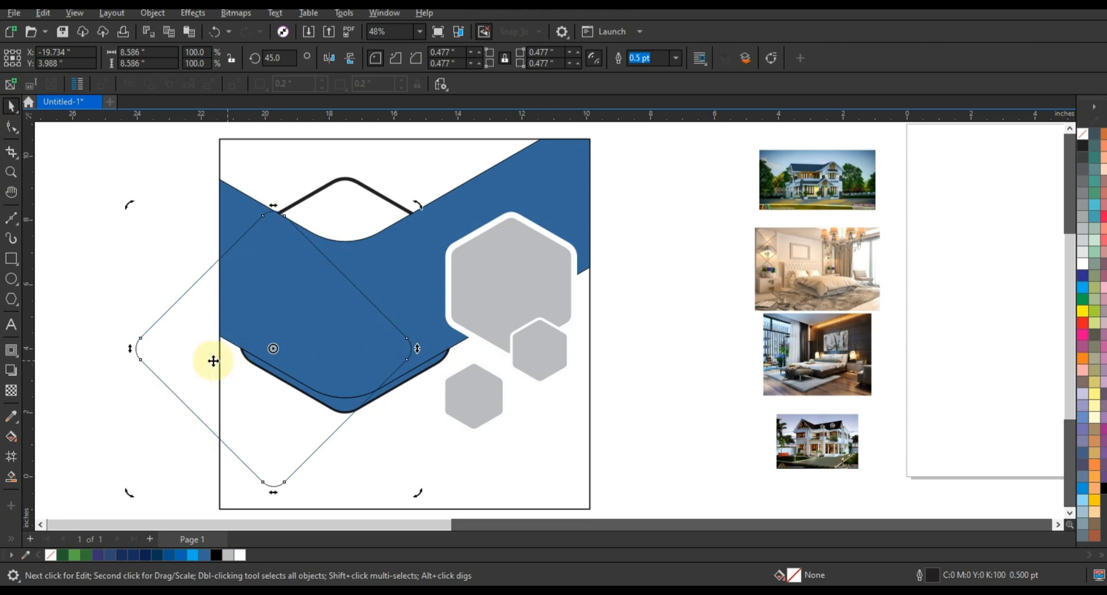
Step: Move the rotated square over the layout's lower-right corner and reshape it into a wide diamond about 10.1 by 6.5 inches
left_click_drag(213, 361, 555, 480)
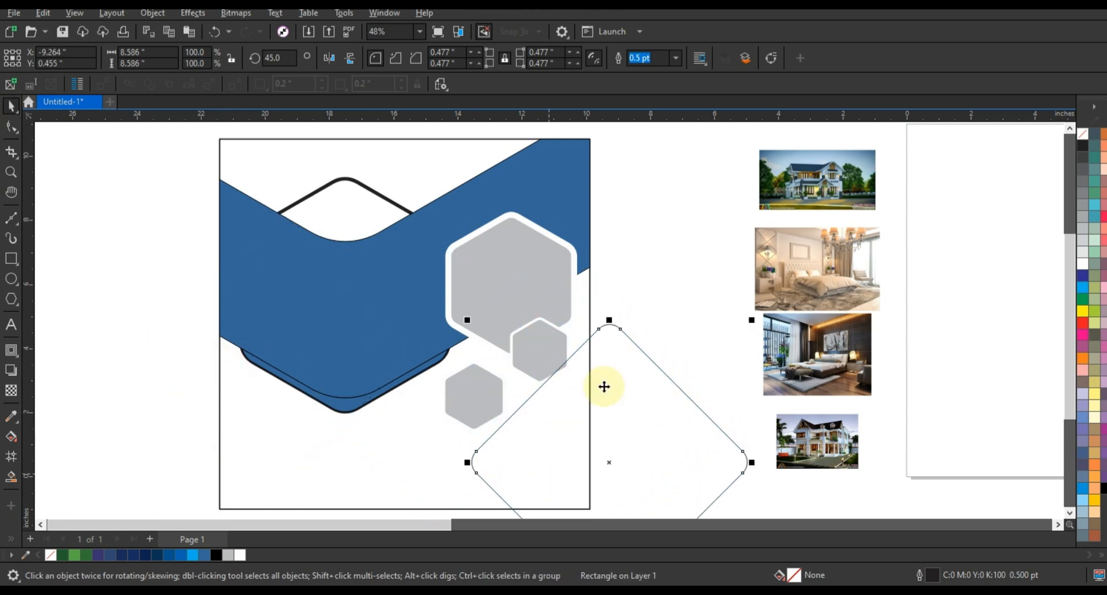
left_click_drag(610, 330, 610, 370)
left_click_drag(751, 372, 774, 351)
Step: Smart Fill the part of the diamond inside the layout with blue and delete the original diamond
left_click(11, 476)
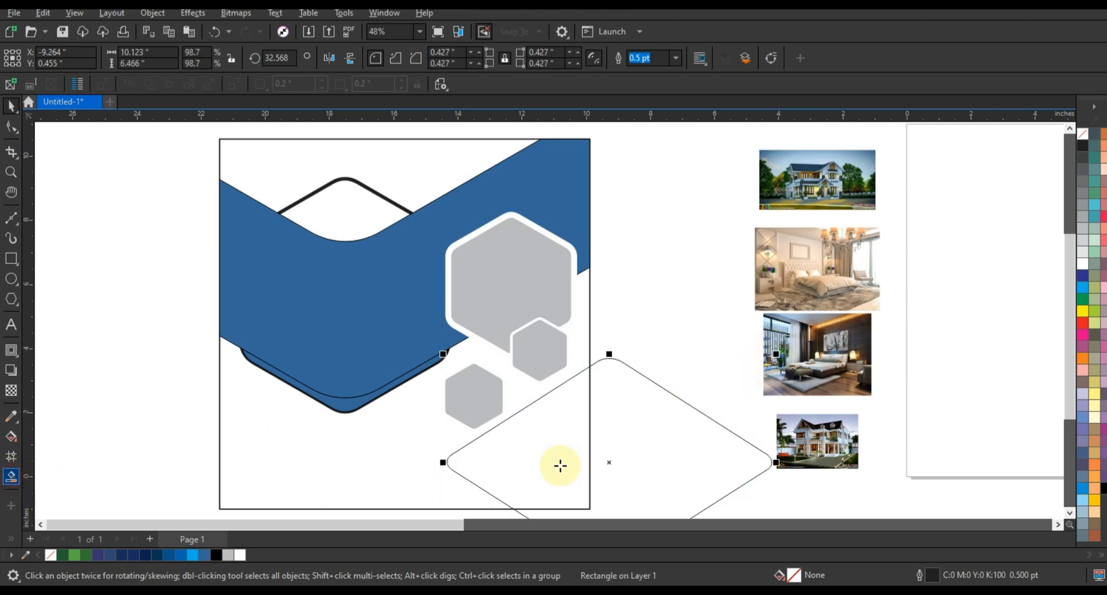
left_click(556, 462)
left_click(11, 105)
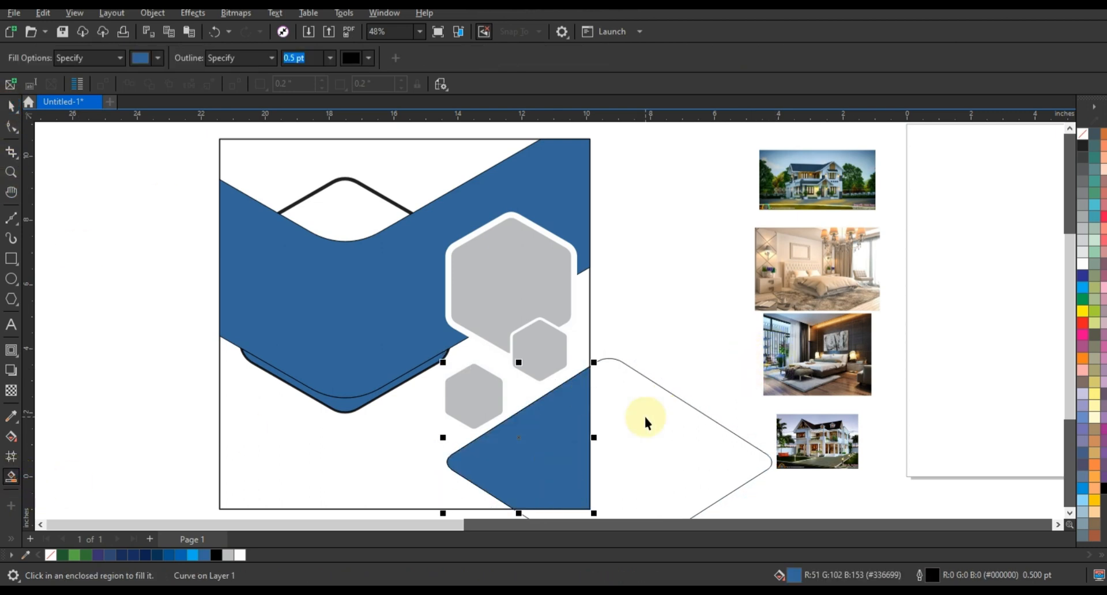
key("Delete")
Step: Recolour the lower-right corner shape dark navy and the strip beneath the V-shaped band medium blue
left_click(536, 437)
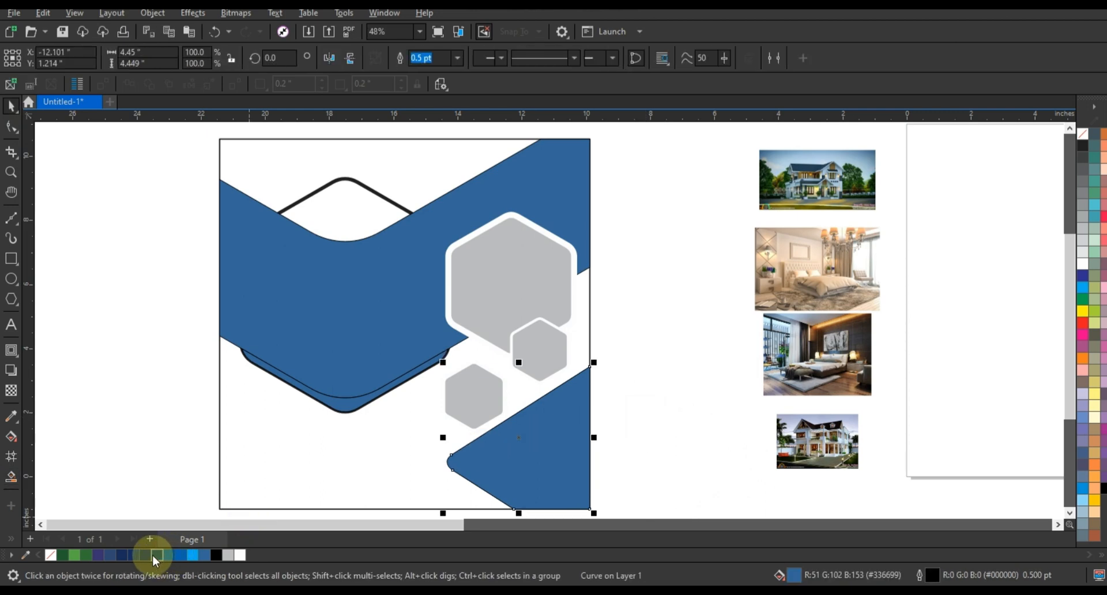
left_click(146, 554)
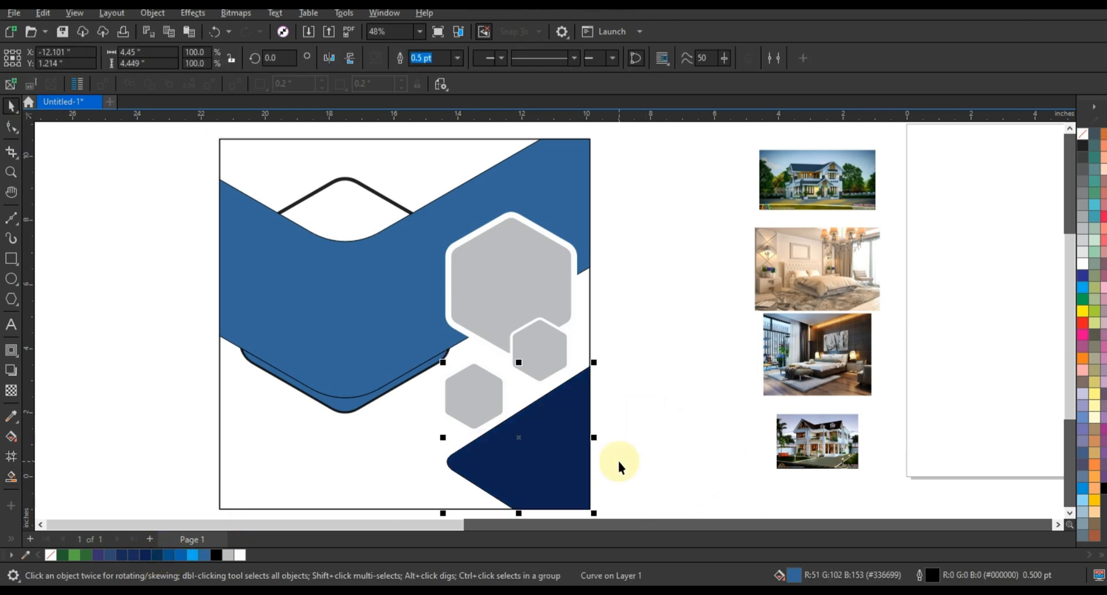
left_click(381, 397)
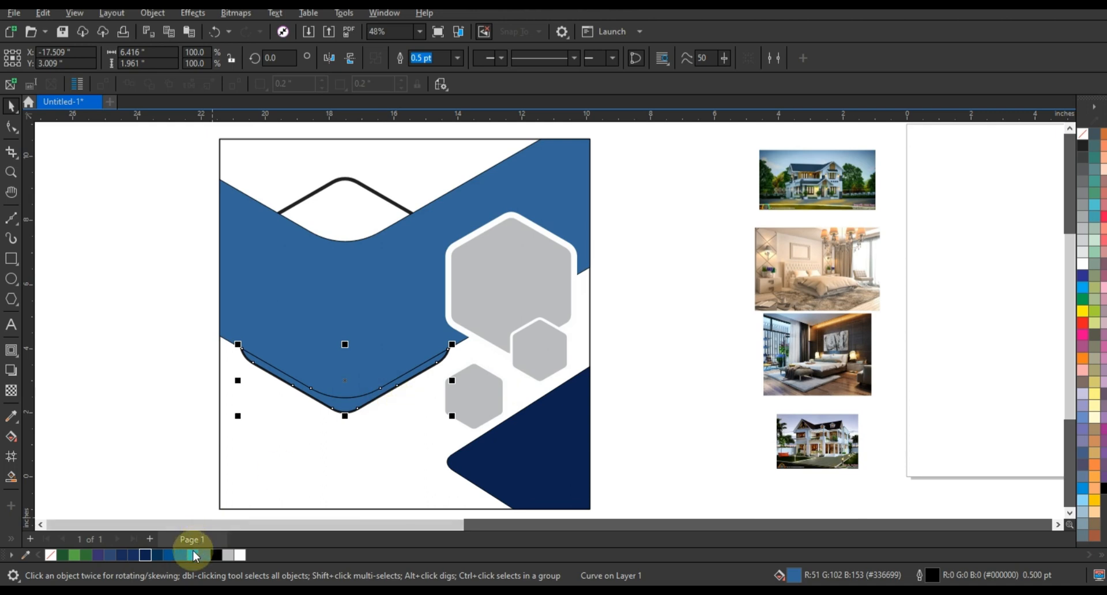
left_click(166, 556)
Step: Give the V-shaped band a linear fountain fill running from dark navy near its lower bend to bright blue towards its upper-right end
left_click(389, 341)
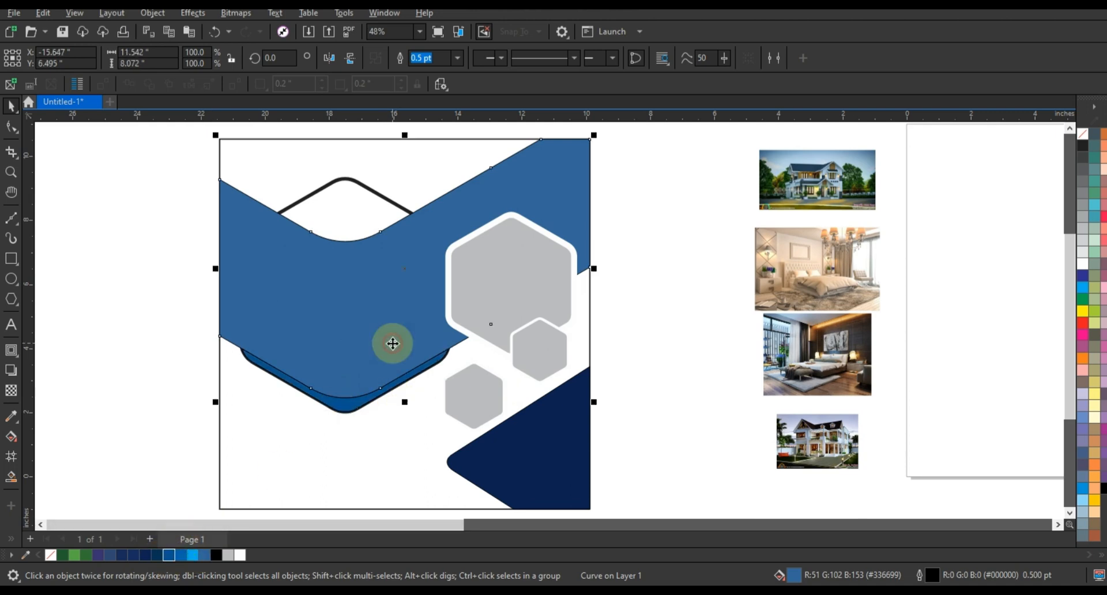
left_click(146, 555)
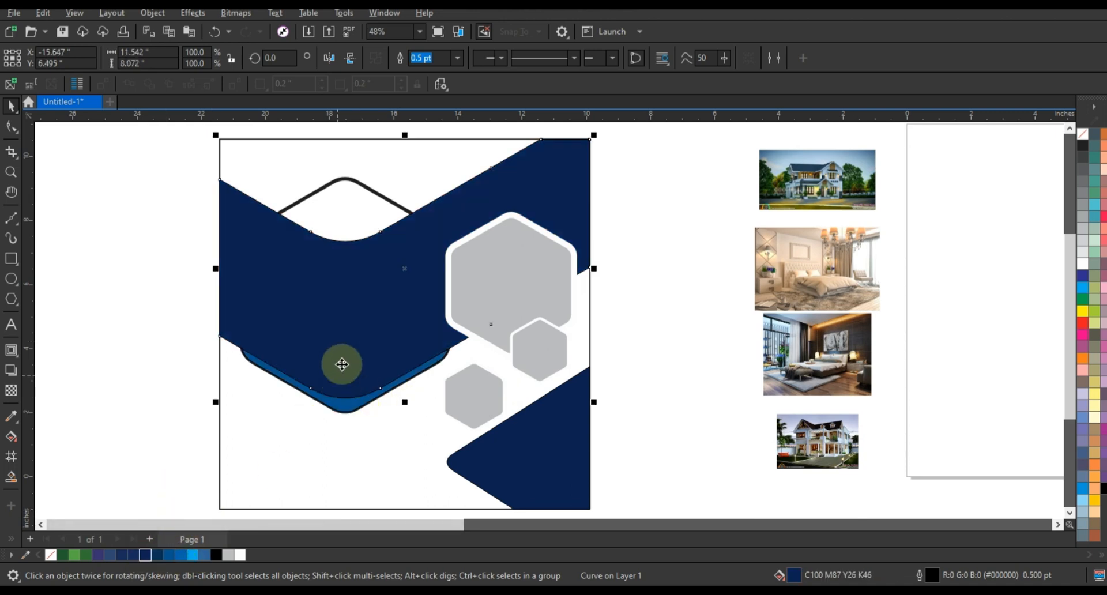
key("g")
left_click_drag(327, 369, 448, 230)
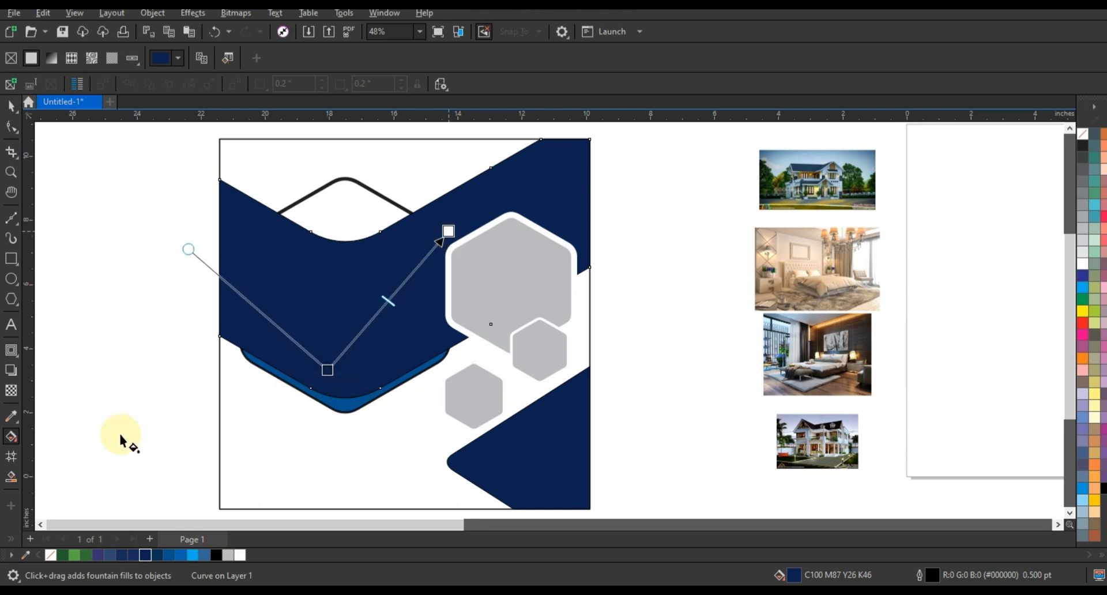
left_click(448, 230)
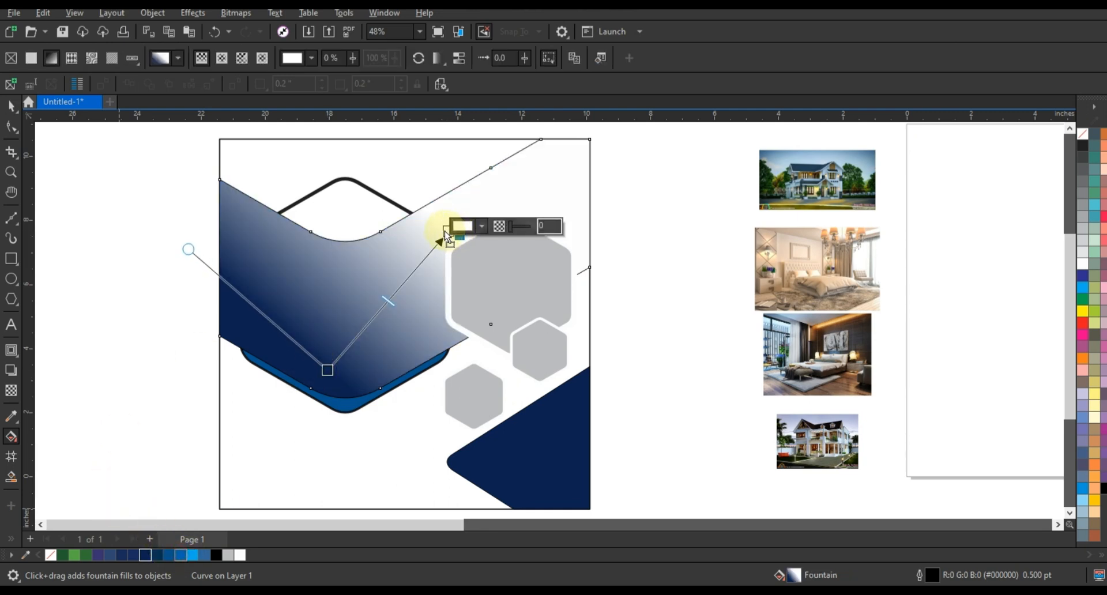
left_click_drag(448, 229, 492, 198)
left_click(327, 369)
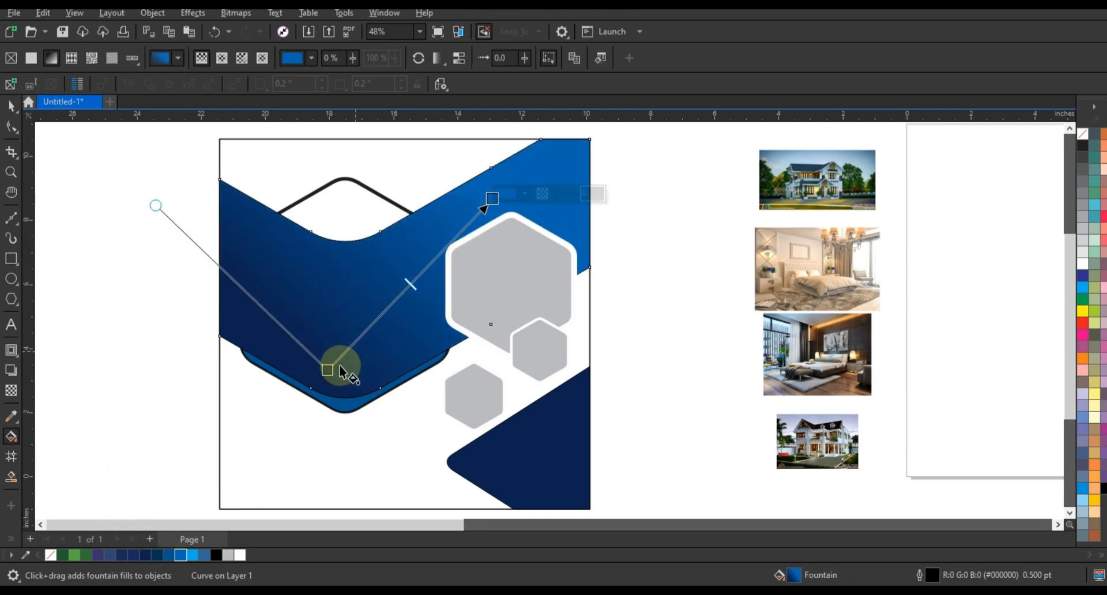
left_click_drag(324, 369, 313, 383)
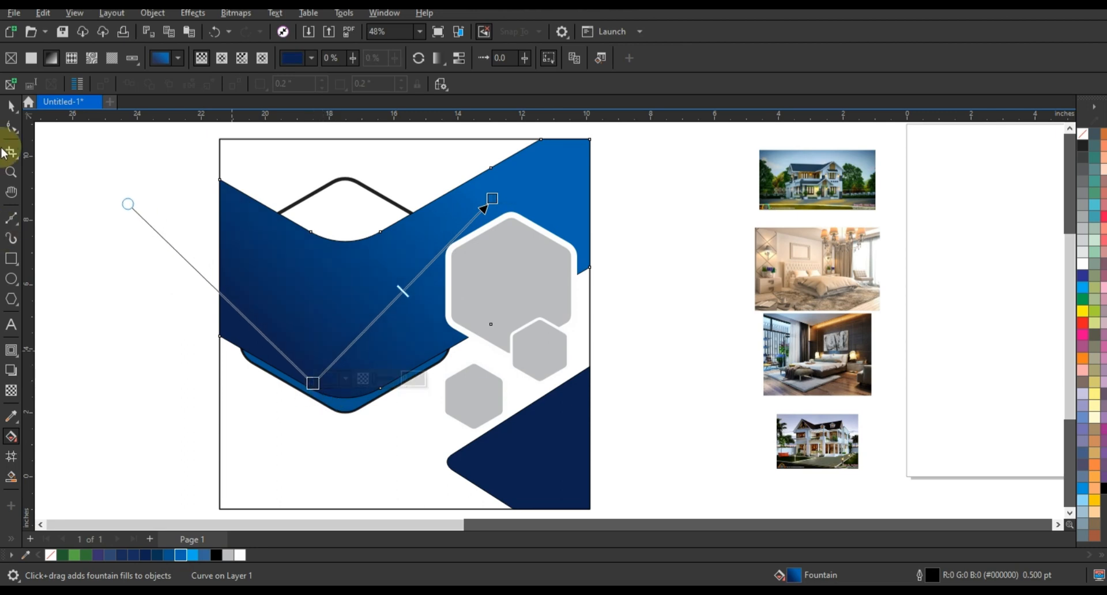
Step: Place a copy of the navy corner shape over the layout's left edge, rotated 180° and scaled to about 5.78 inches square
left_click(15, 114)
left_click(635, 382)
left_click_drag(563, 465, 230, 244)
left_click(329, 57)
mouse_move(292, 314)
left_mouse_down()
mouse_move(317, 338)
mouse_move(283, 316)
left_mouse_up()
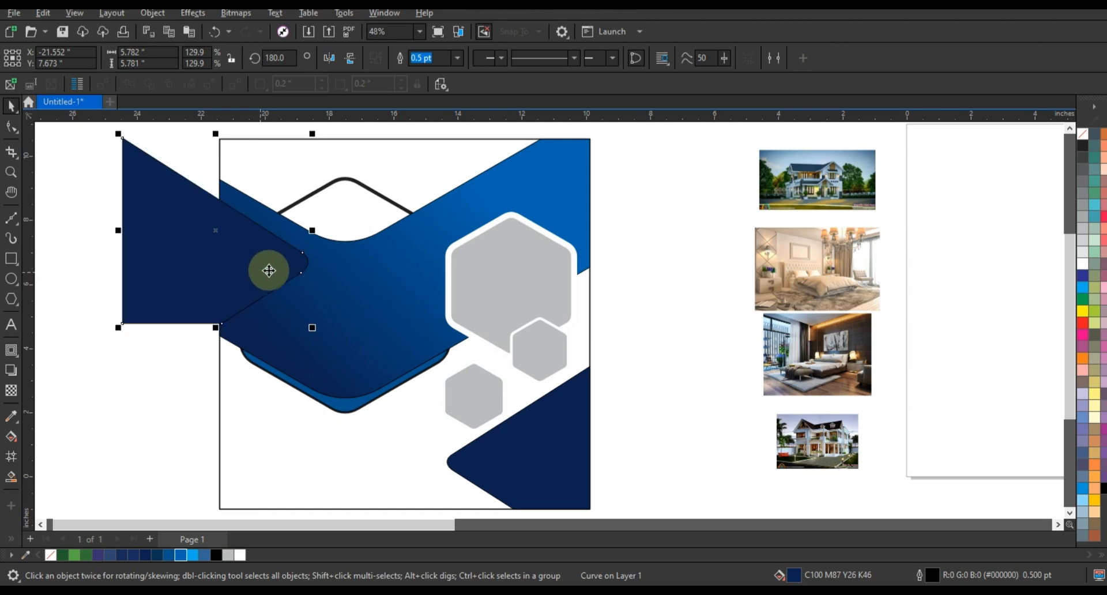
Step: Smart Fill the part of the rotated navy copy inside the layout with blue and delete the original copy
left_click(11, 477)
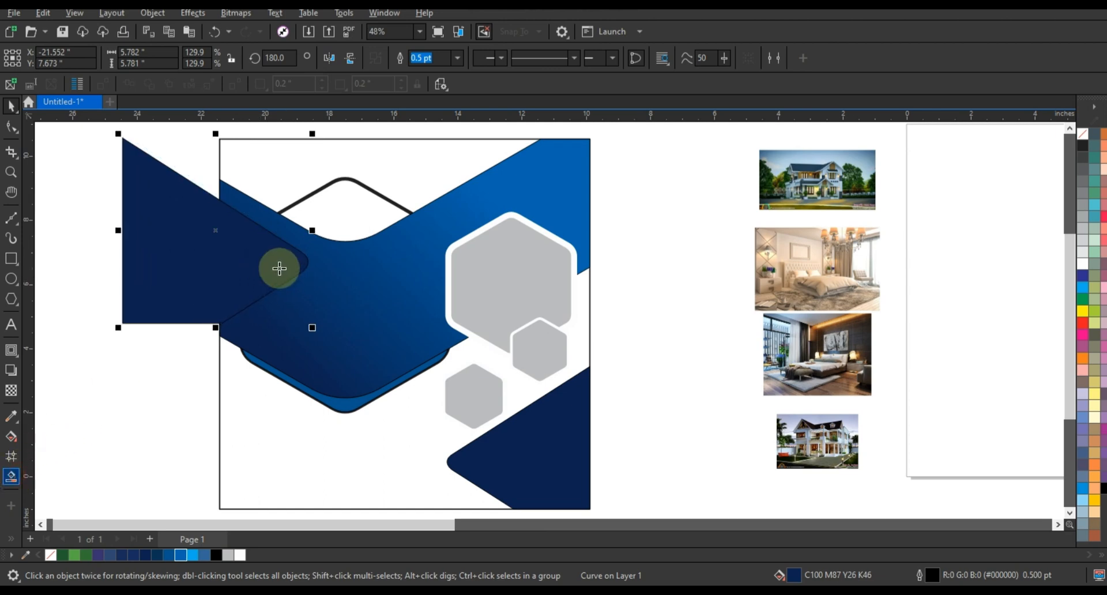
left_click(13, 105)
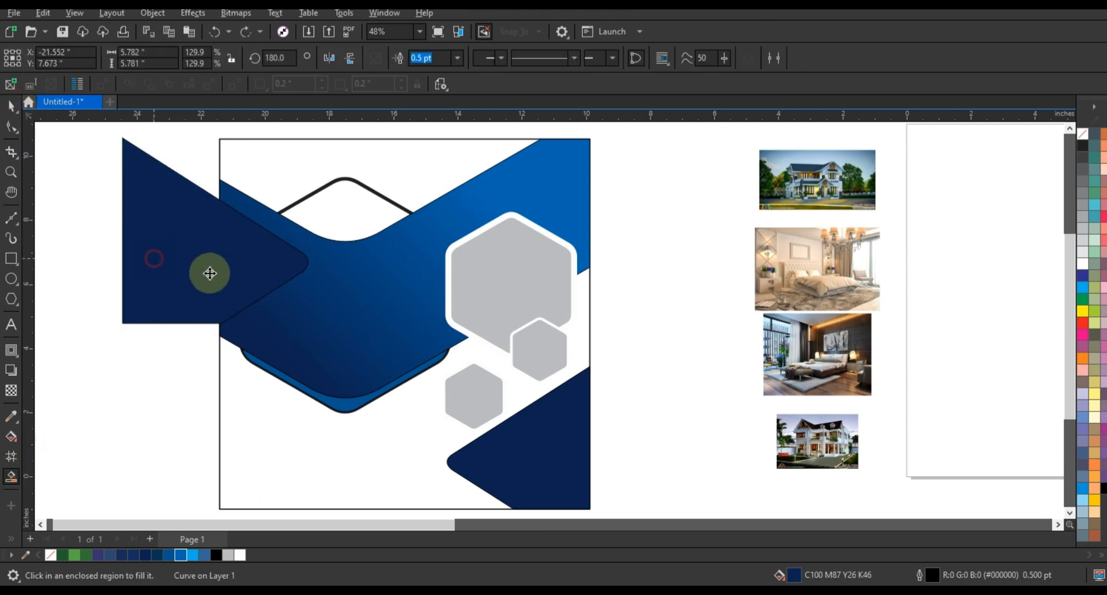
left_click(218, 242)
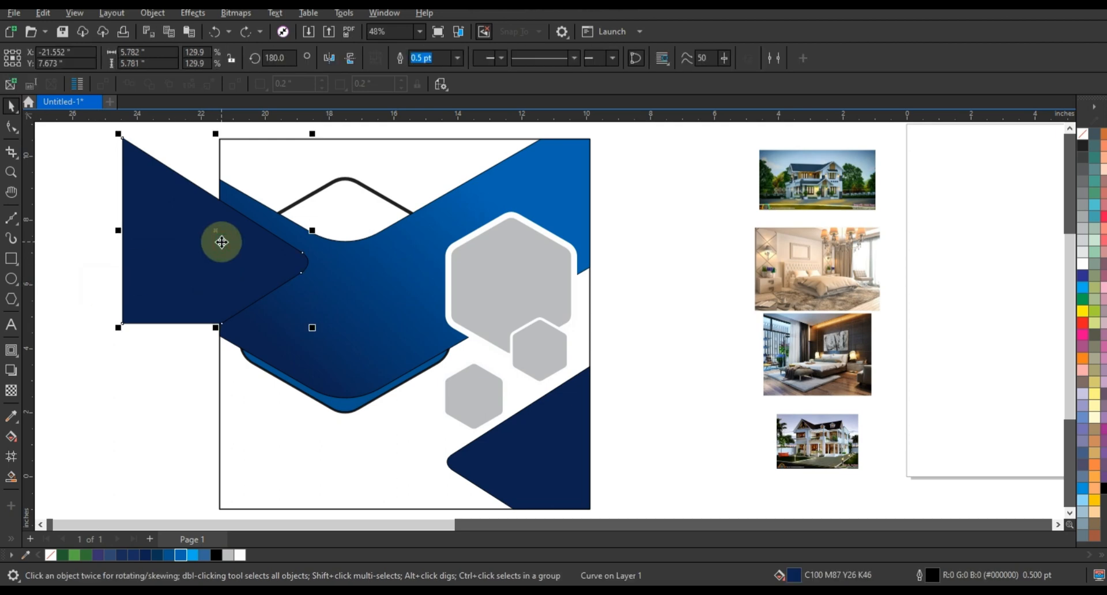
left_click(265, 141)
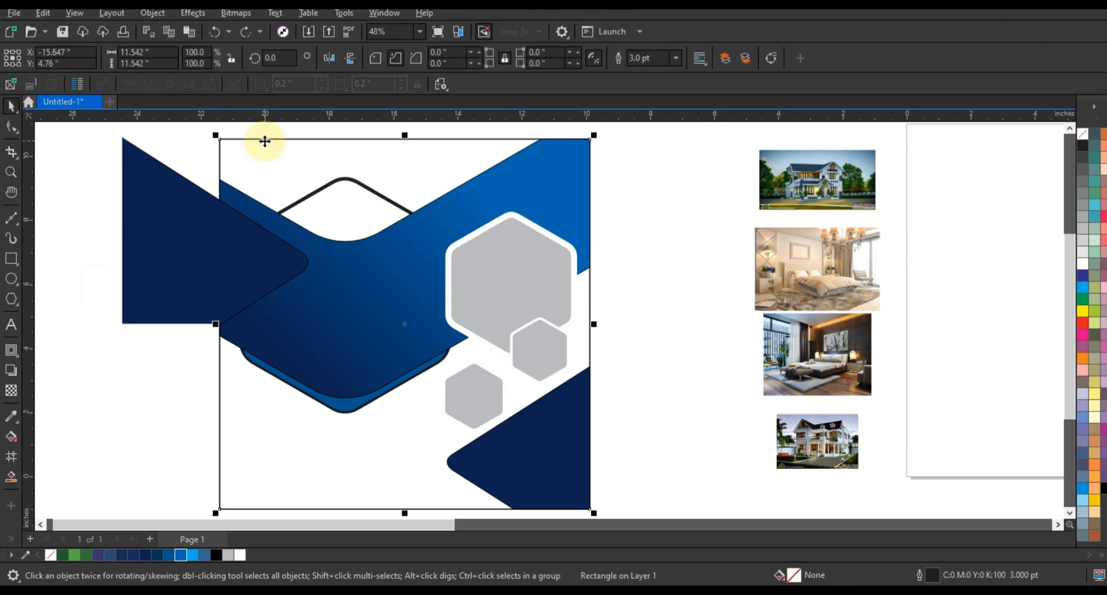
left_click(114, 296)
left_click(12, 476)
left_click(239, 283)
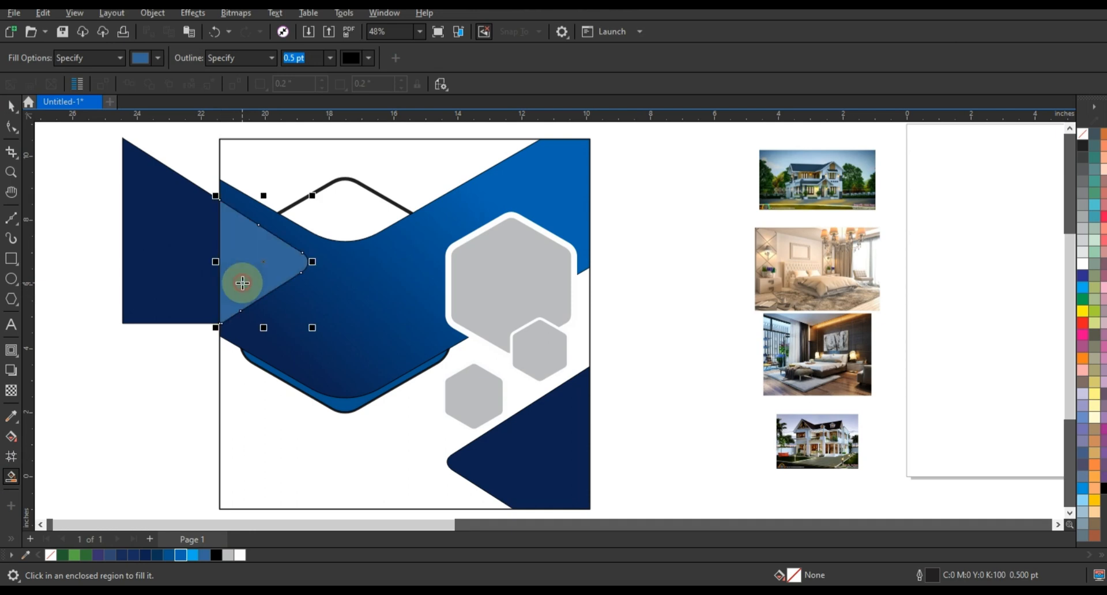
left_click(11, 105)
left_click(143, 225)
key("Delete")
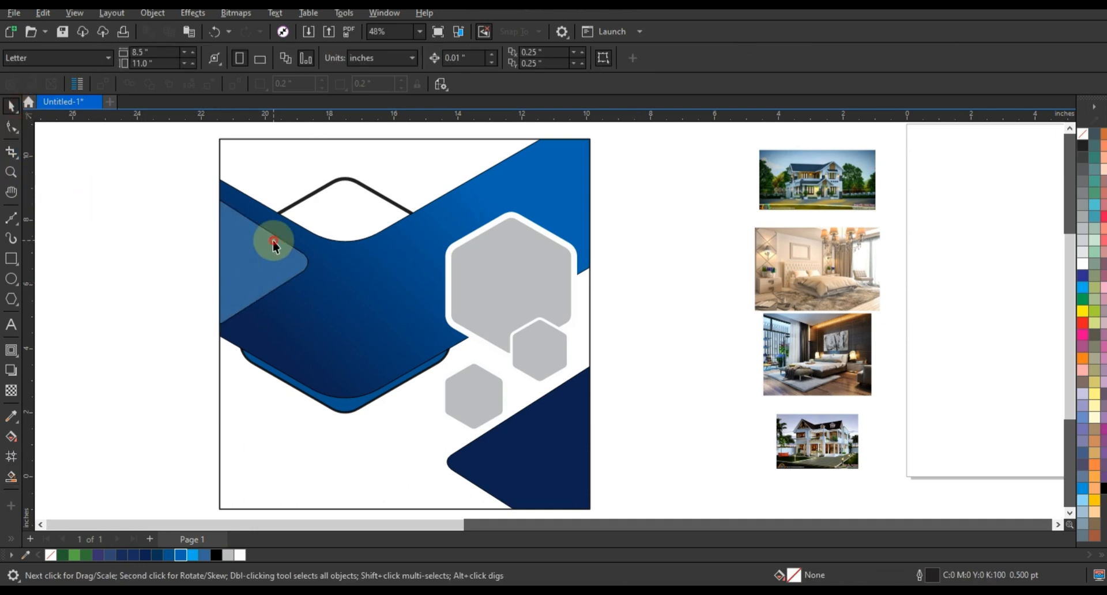
Step: Try to copy only the fill property from the artwork onto the pointed shape at the layout's left edge
left_click(269, 240)
left_click(43, 13)
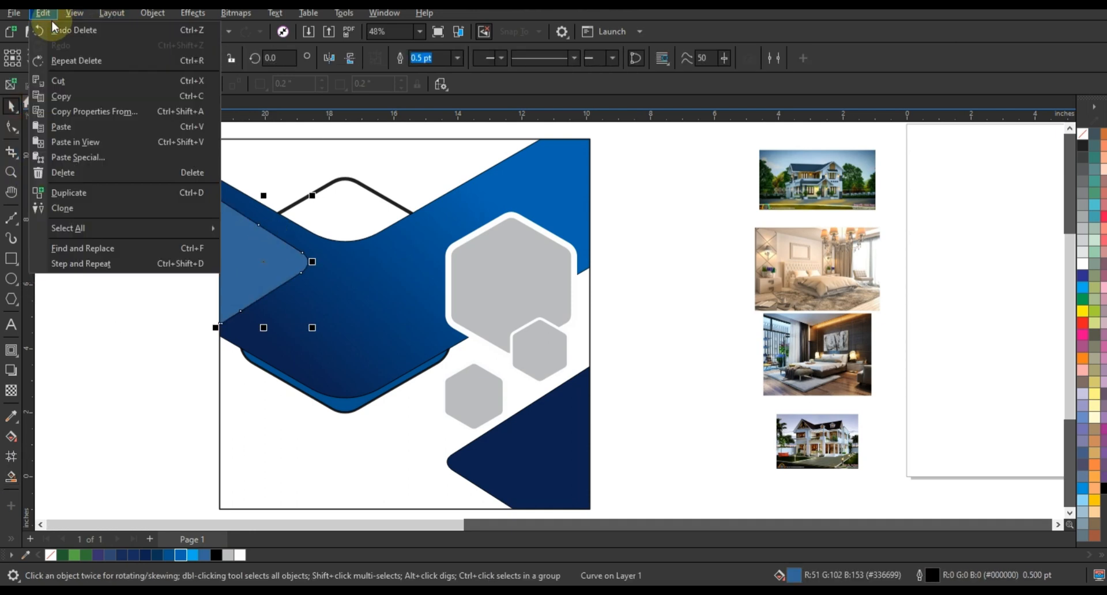
left_click(72, 113)
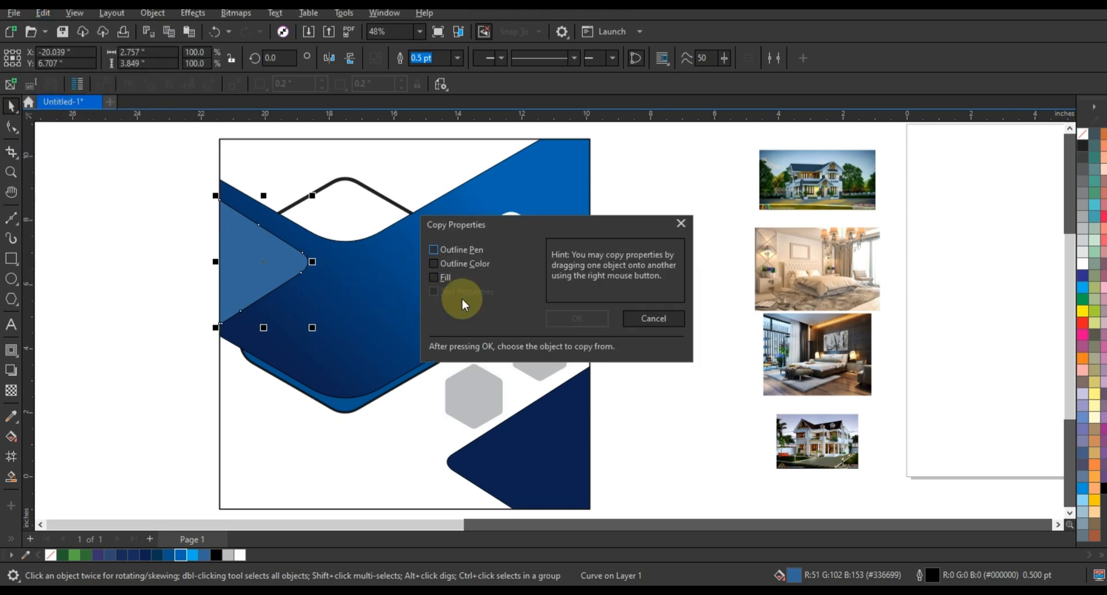
left_click(438, 278)
left_click(577, 319)
left_click(306, 268)
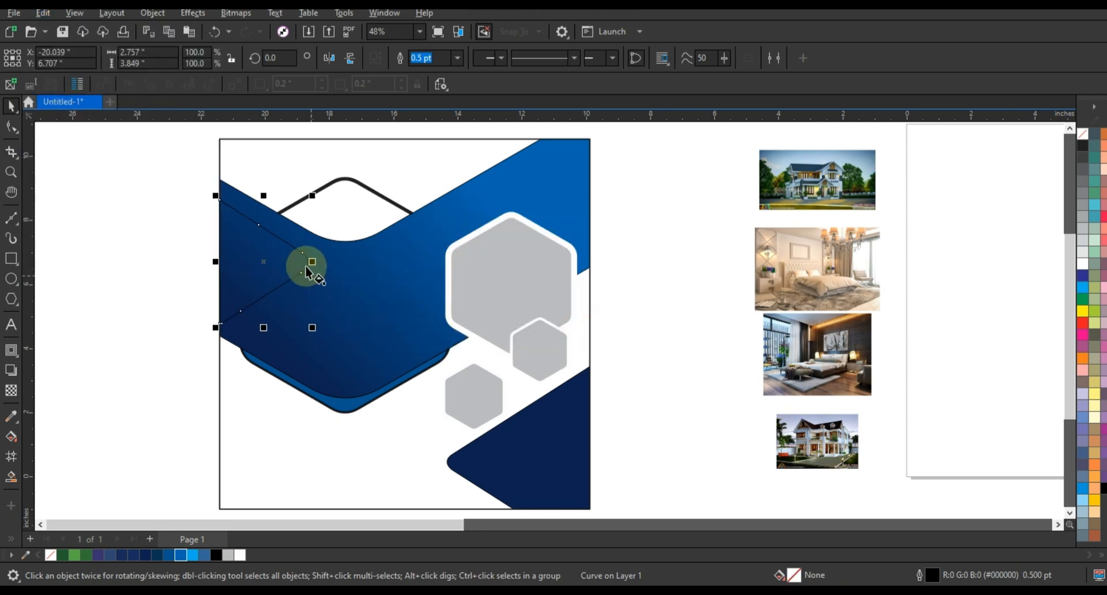
Step: Try a black-to-white fountain fill across the left pointed shape and undo it
key("g")
left_click_drag(309, 250, 224, 273)
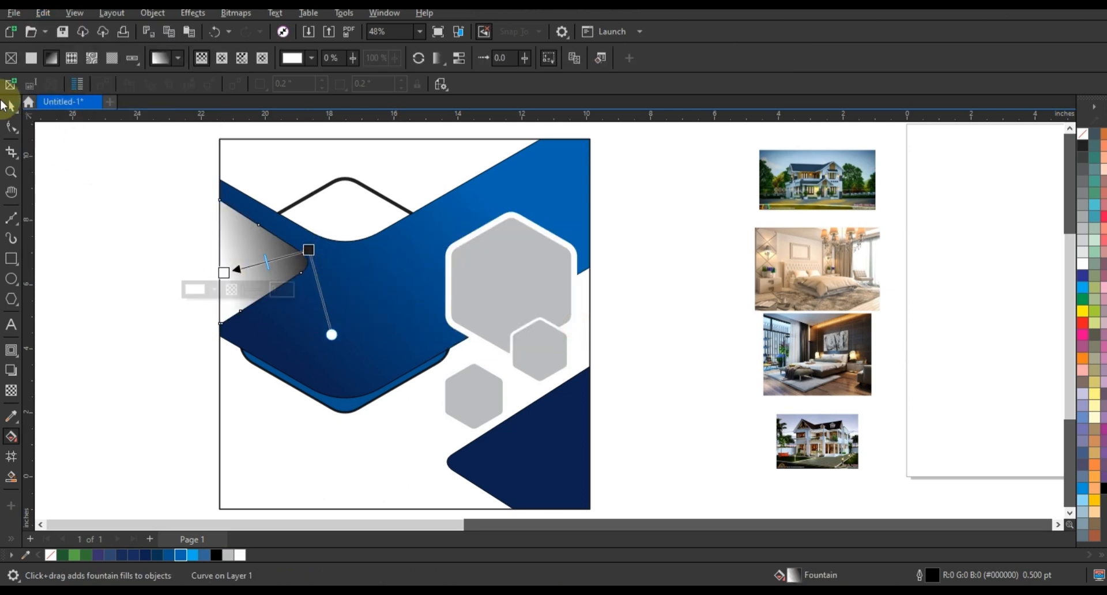
left_click(7, 106)
key("ctrl+z")
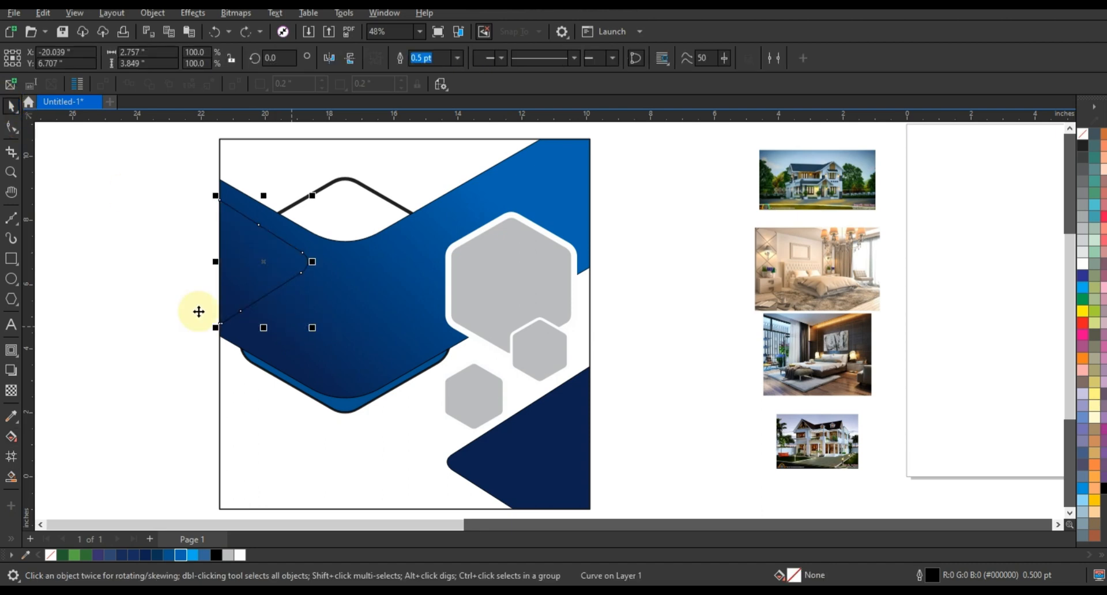
Step: Give the left pointed shape a linear fountain fill from dark navy at its tip to medium blue at the layout's edge
left_click(145, 555)
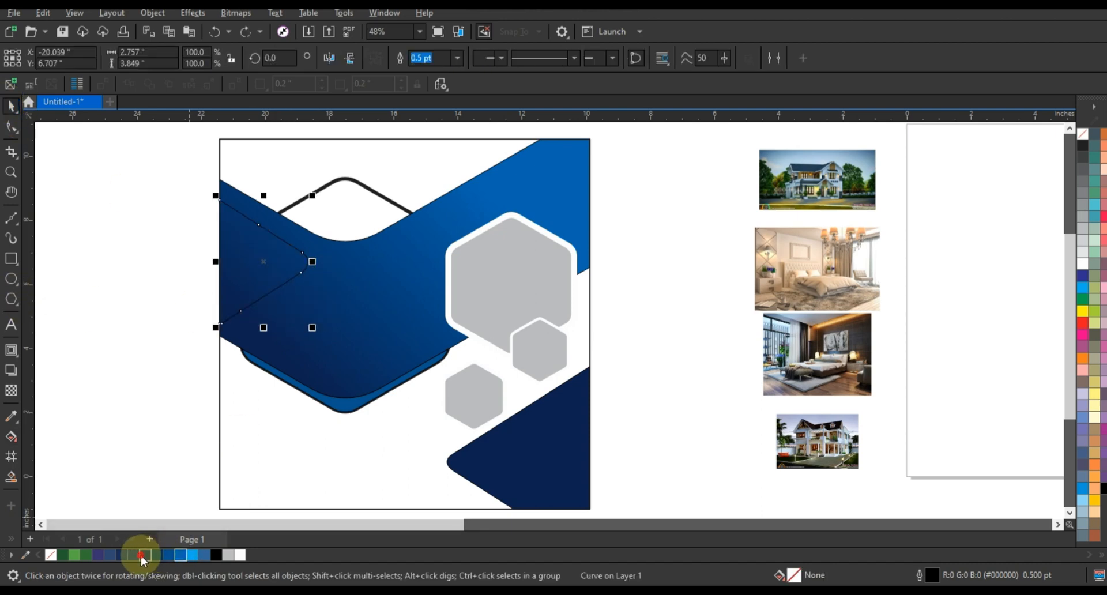
key("g")
left_click_drag(307, 261, 236, 266)
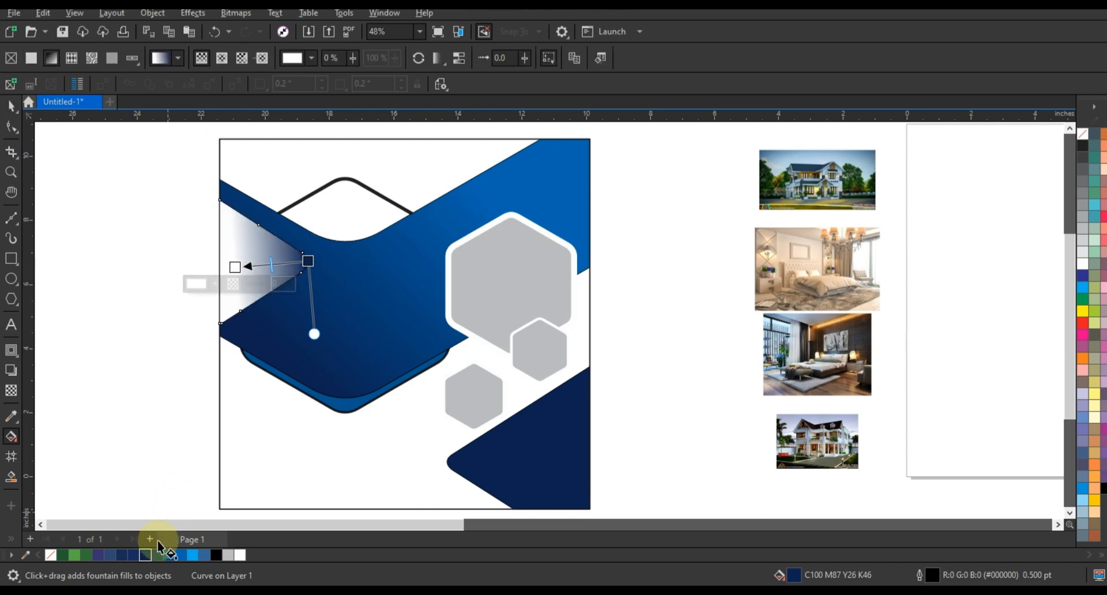
left_click_drag(165, 552, 235, 266)
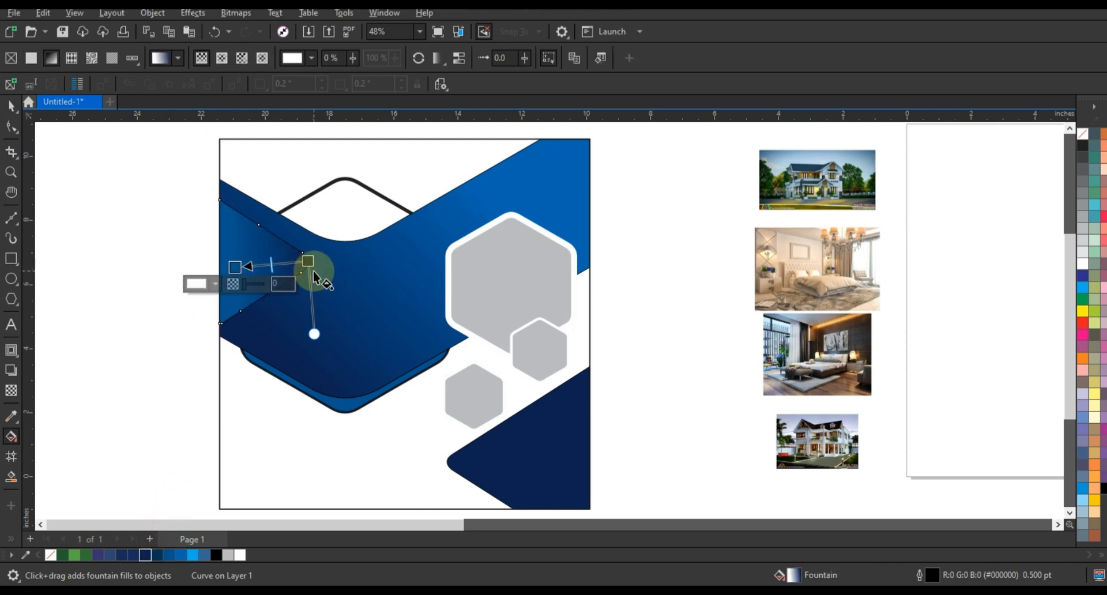
left_click(308, 260)
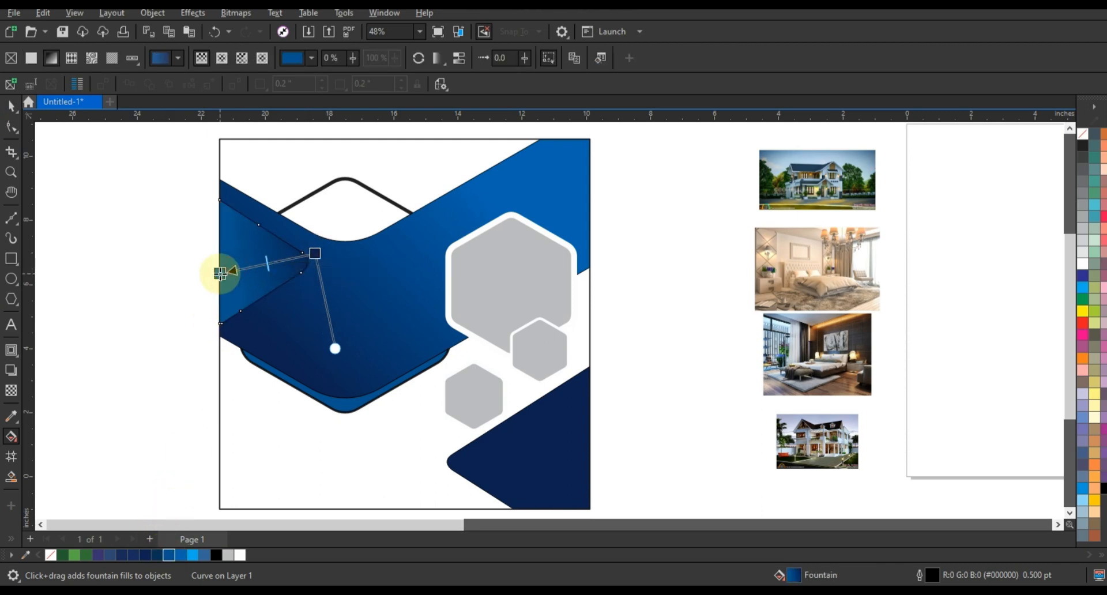
Step: Remove the outline from the pointed shape at the layout's left edge
left_click(12, 105)
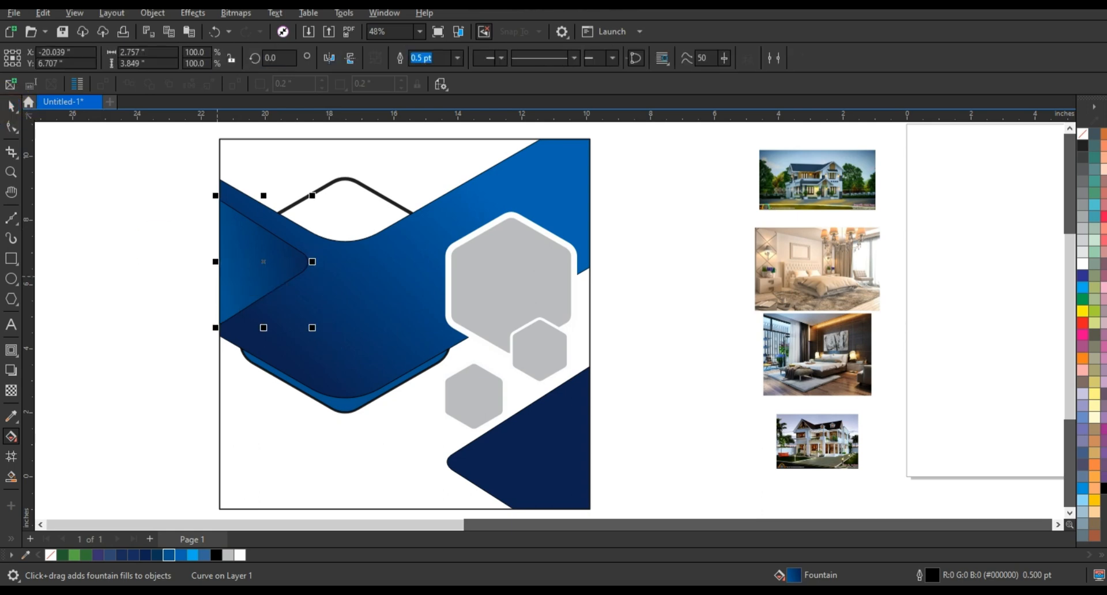
right_click(1083, 141)
left_click(910, 211)
Step: Move the dark navy start of the V-shaped band's fountain fill farther down and left, below the band's bend
left_click(391, 327)
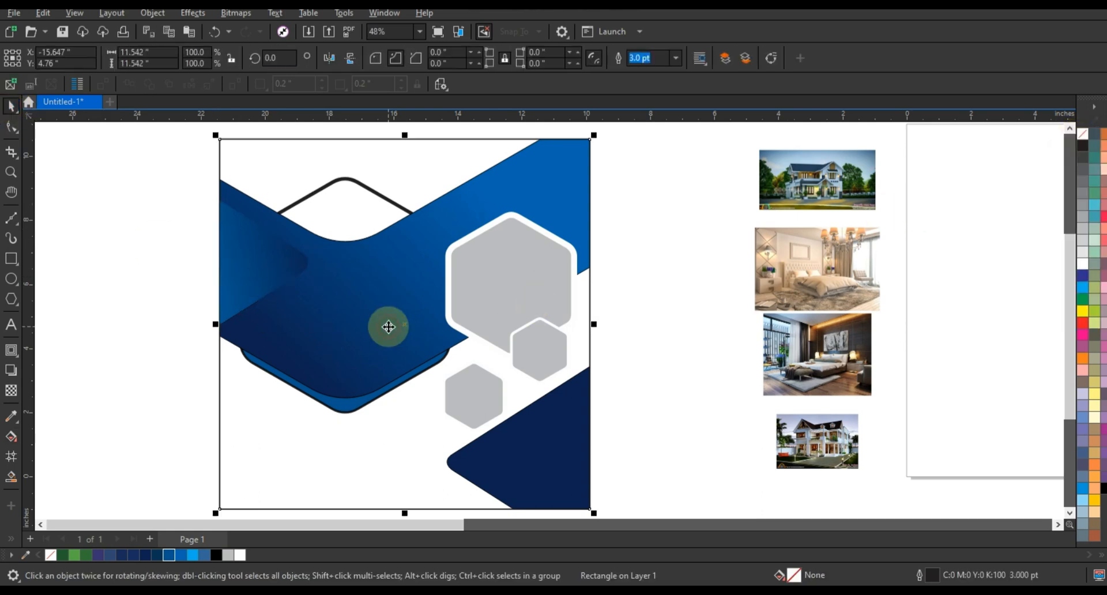
key("g")
left_click(12, 106)
left_click(580, 146)
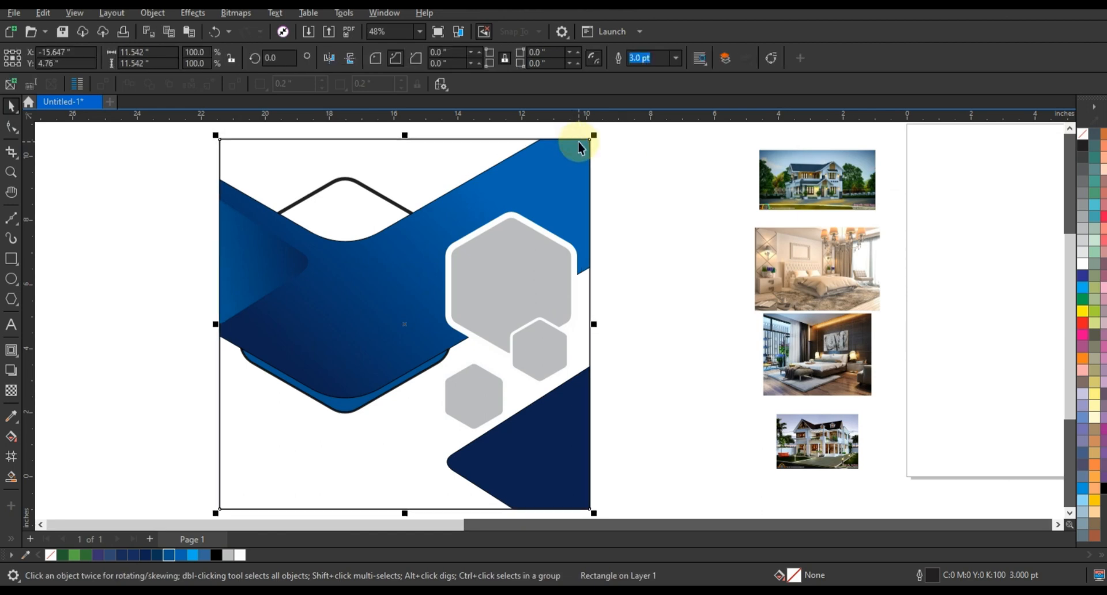
left_click(578, 142)
key("g")
left_click_drag(314, 383, 281, 415)
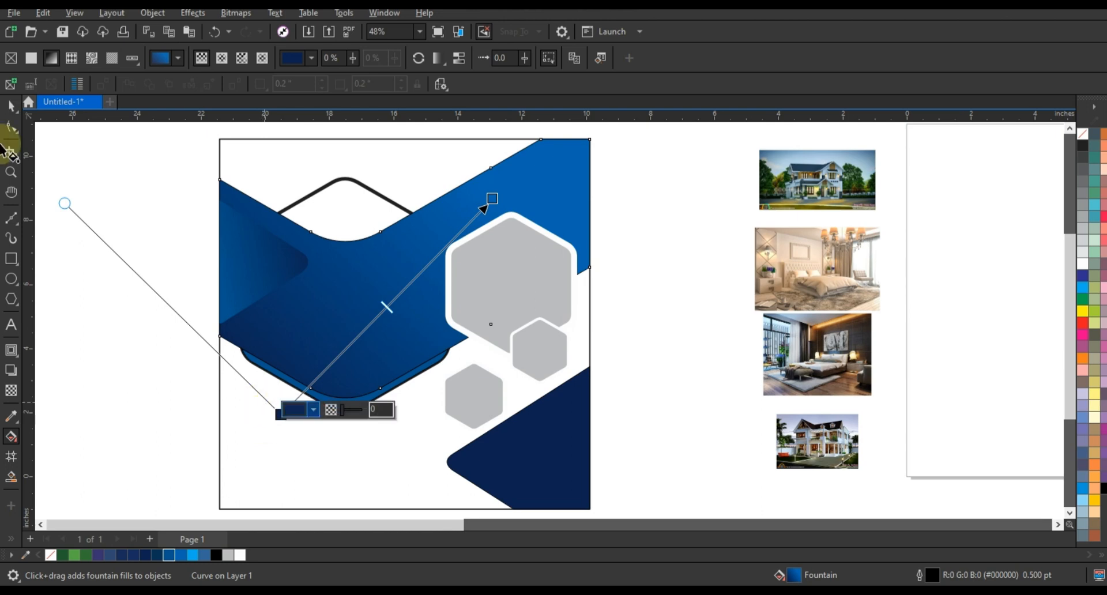
Step: Delete the large rounded hexagon outline behind the V-shaped band
left_click(12, 105)
left_click(358, 185)
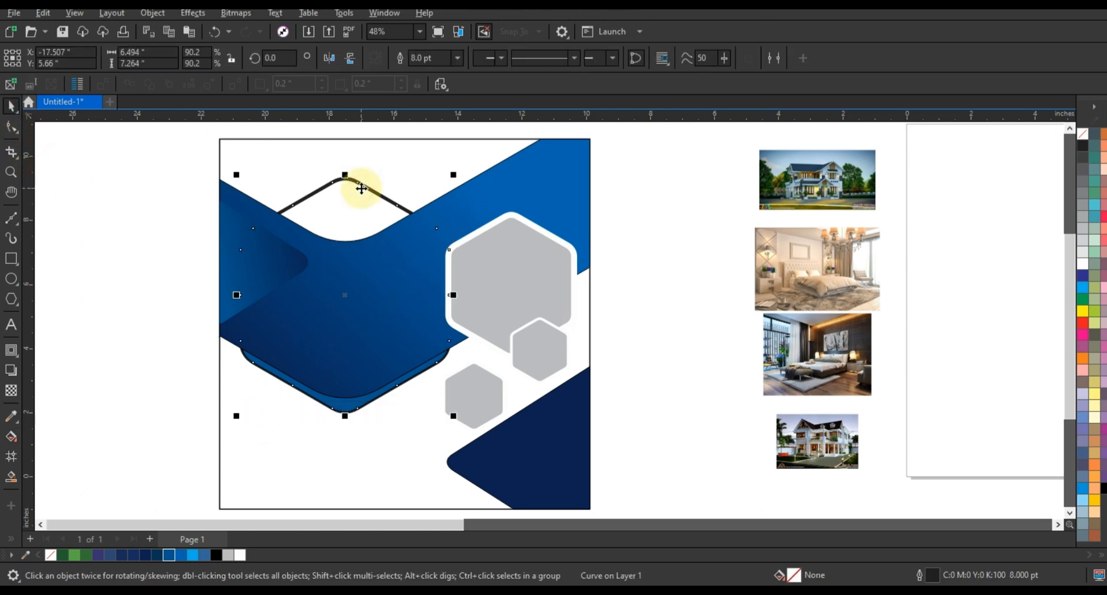
key("Delete")
Step: Remove the outlines from the V-shaped band and the blue strip beneath it
left_click(377, 392)
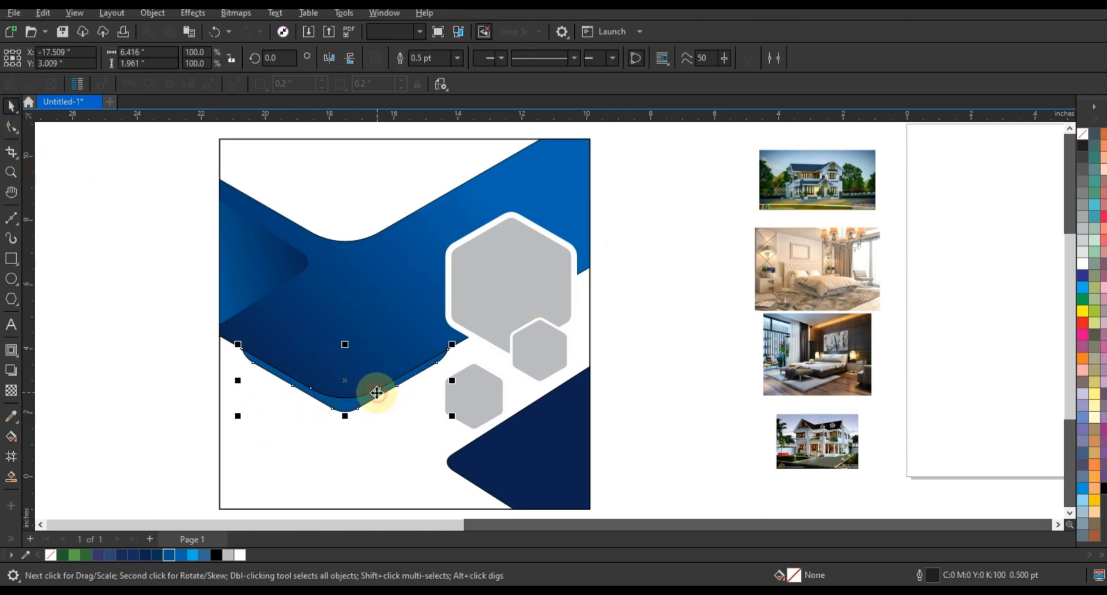
left_click(404, 341, "shift")
right_click(1085, 134)
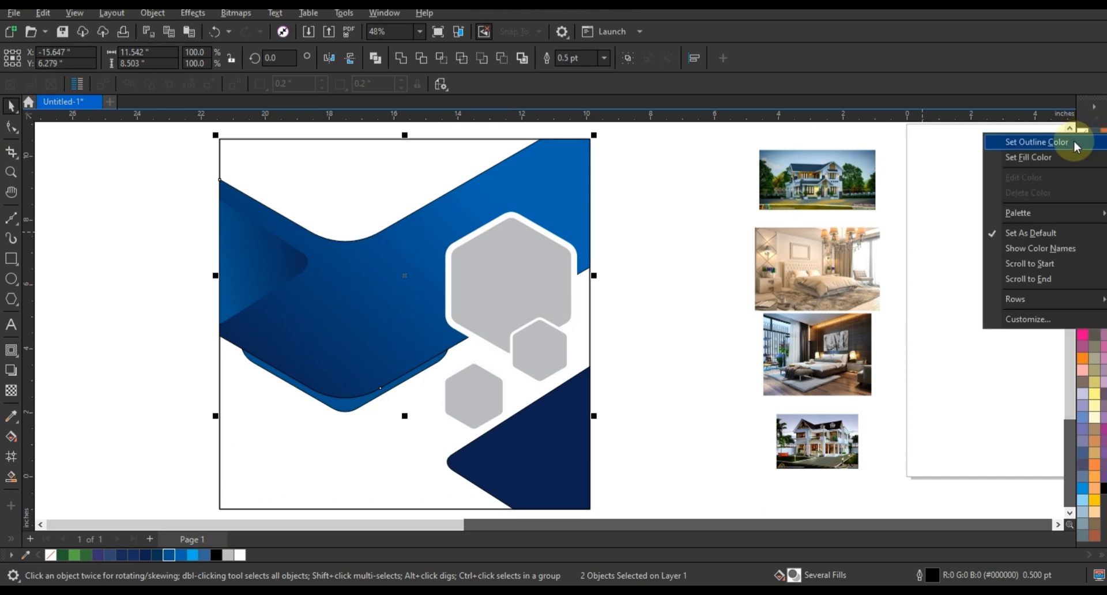
left_click(1033, 141)
left_click(700, 330)
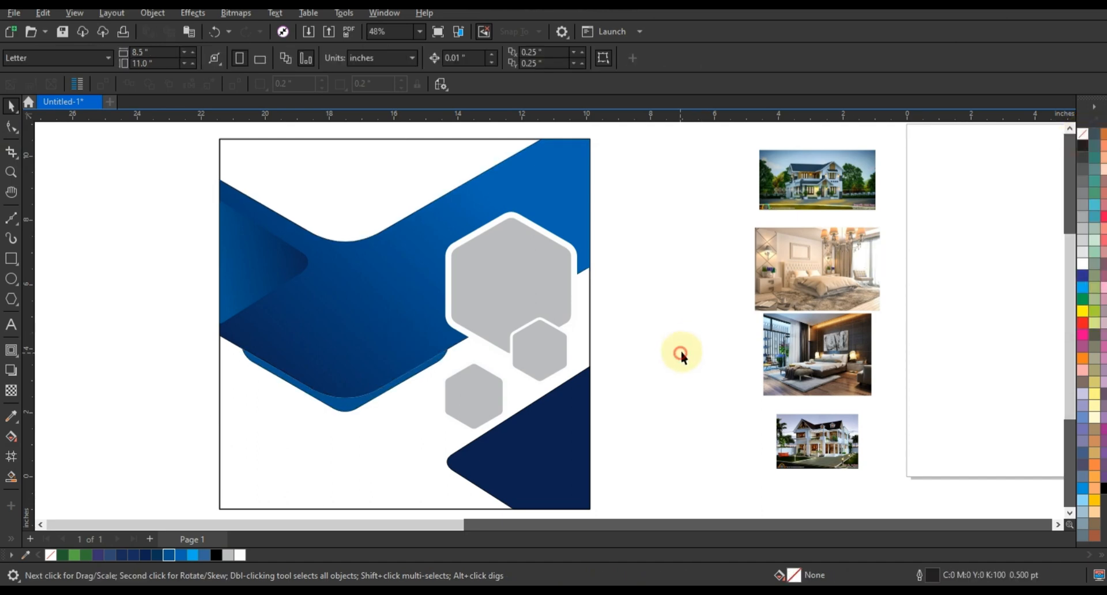
Step: PowerClip the blue-roofed house photo into the large hexagon and scale it to about 6.1 by 4.3 inches
left_click(816, 437)
left_click(847, 198)
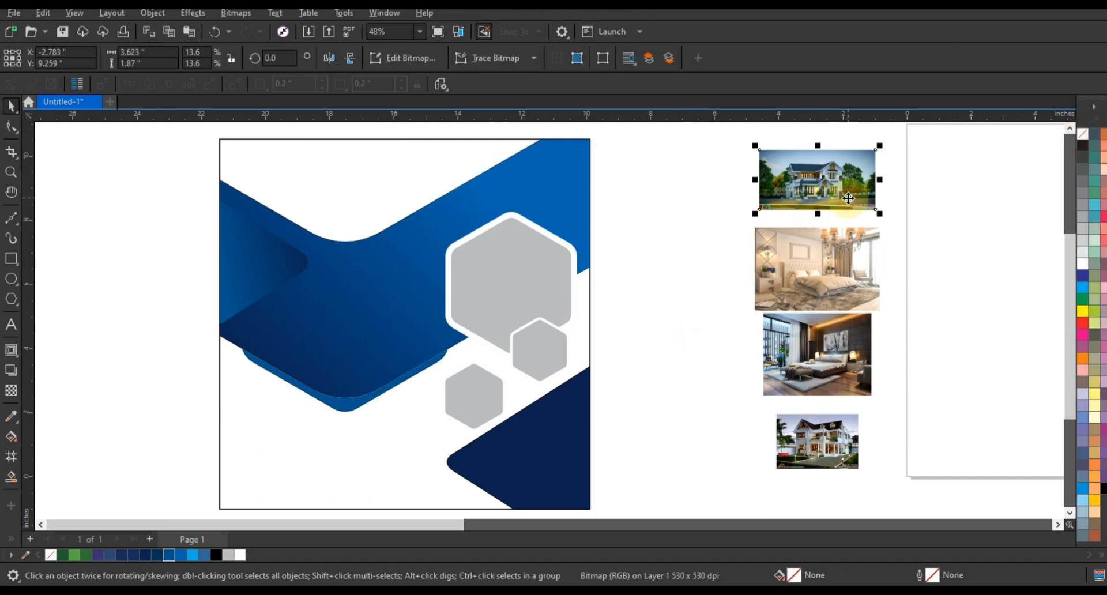
left_click_drag(847, 198, 613, 289)
double_click(527, 284)
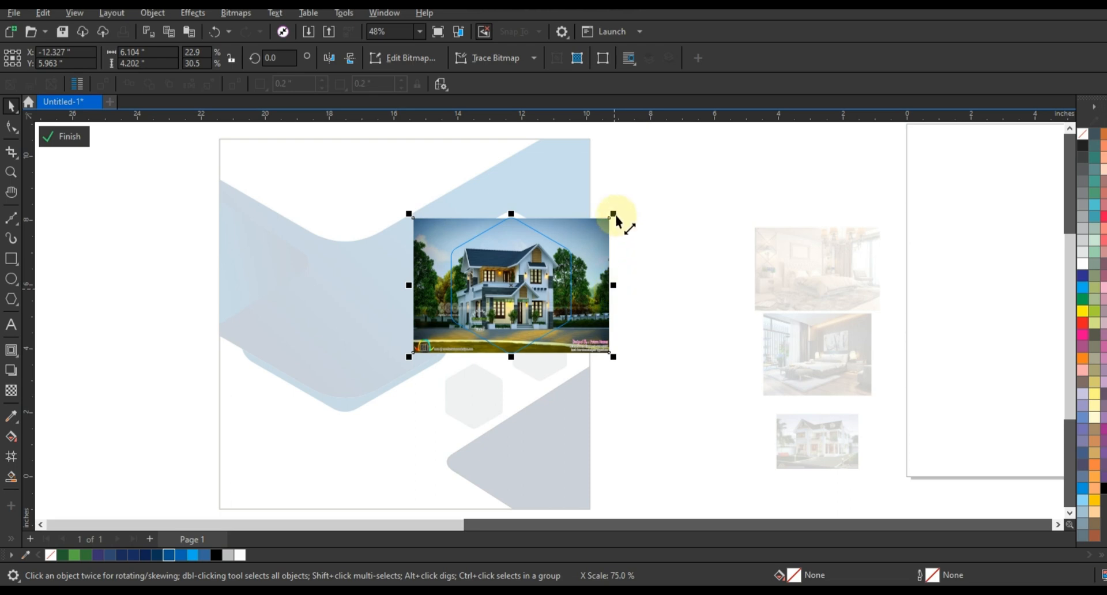
left_click_drag(512, 213, 513, 209)
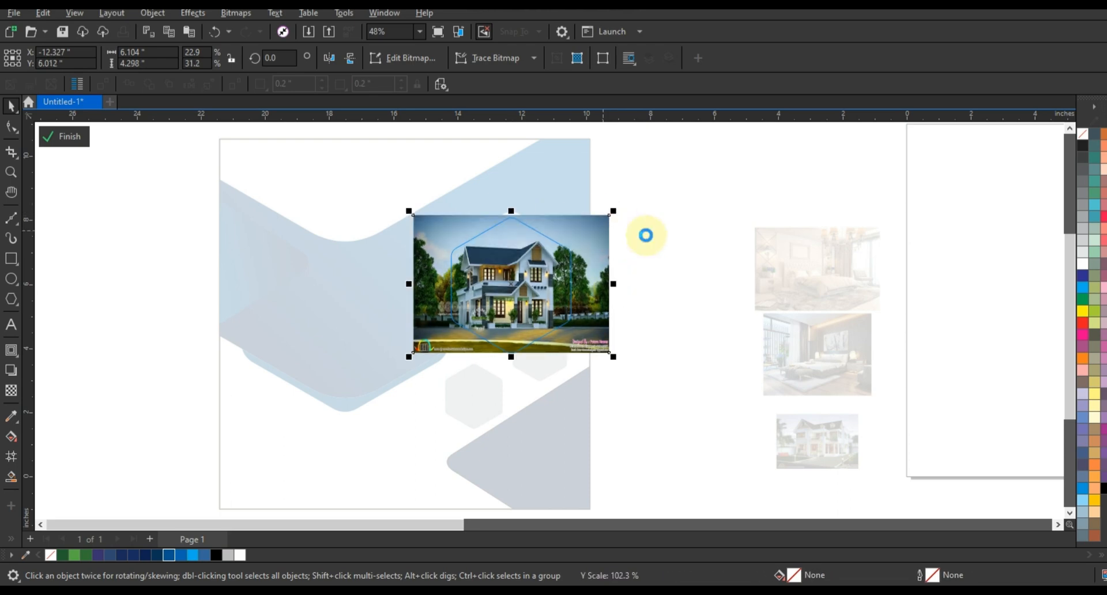
left_click(651, 237, "ctrl")
Step: PowerClip the dark bedroom photo into the small hexagon overlapping the large one and enlarge it to about 2.6 by 2.0 inches
left_click(801, 369)
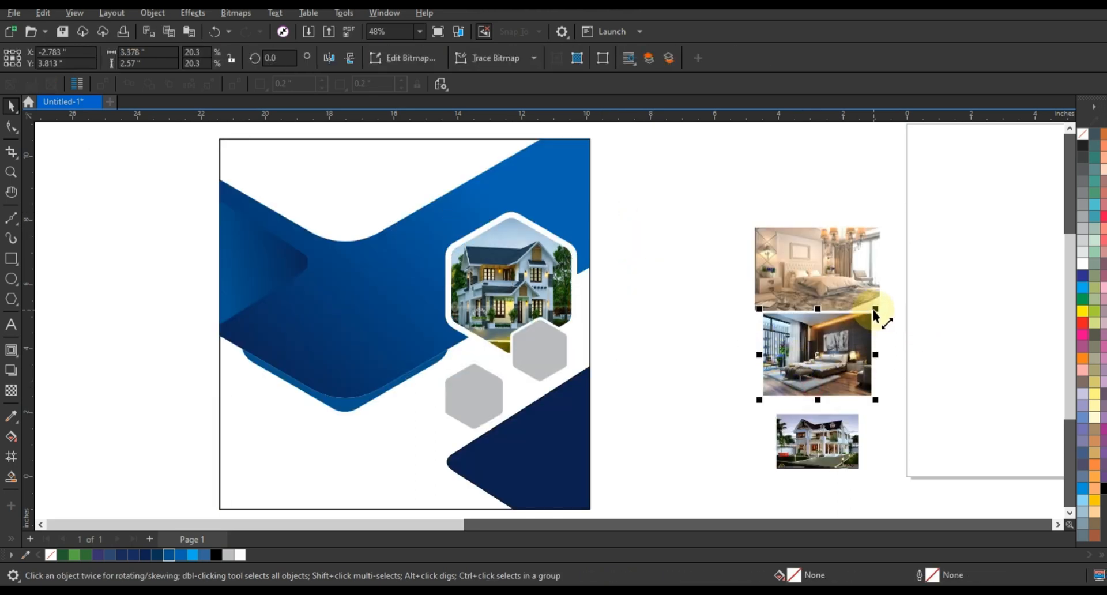
left_click_drag(876, 311, 819, 352)
key("ctrl+1")
left_click(555, 351)
left_click(548, 355, "ctrl")
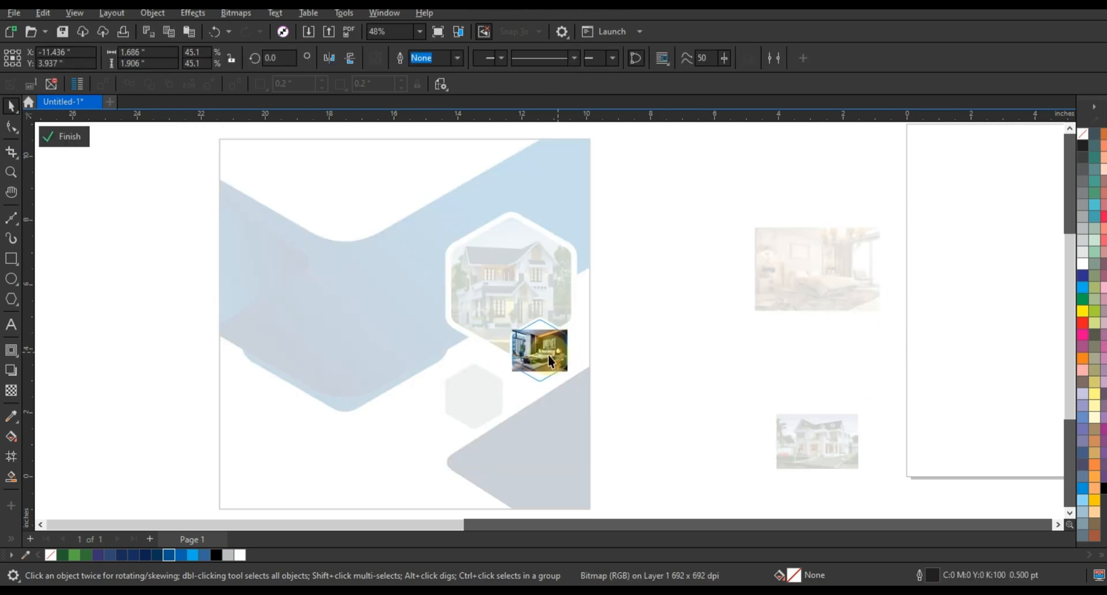
left_click(548, 354)
left_click_drag(573, 326, 590, 313)
left_click(848, 434, "ctrl")
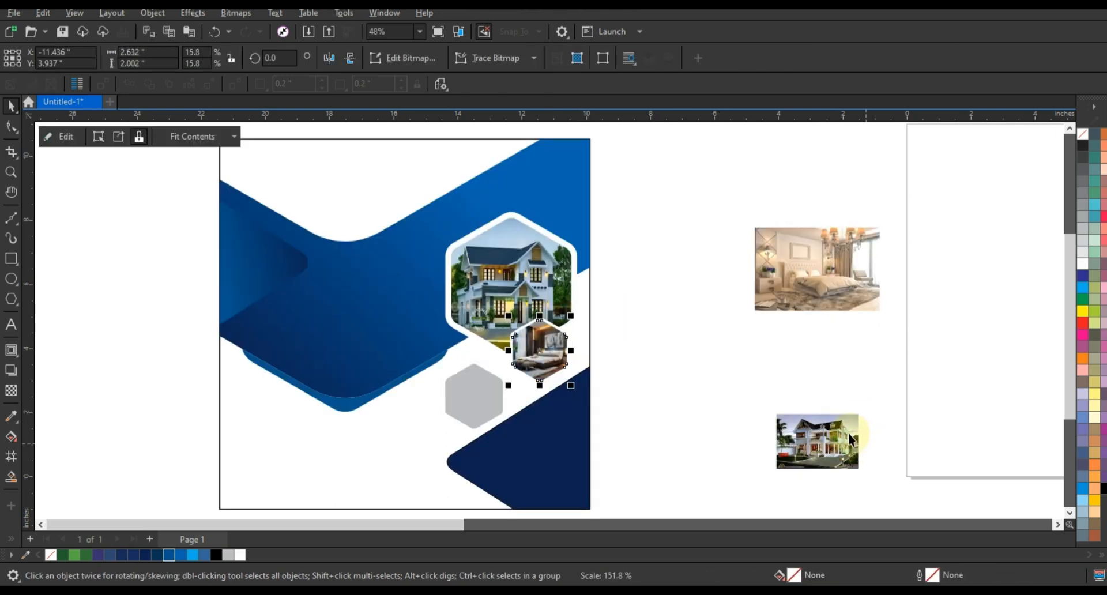
Step: PowerClip the beige bedroom photo into the remaining grey hexagon and scale it to about 3.0 by 2.0 inches
left_click(852, 441)
left_click(850, 303)
key("ctrl+1")
left_click(461, 404)
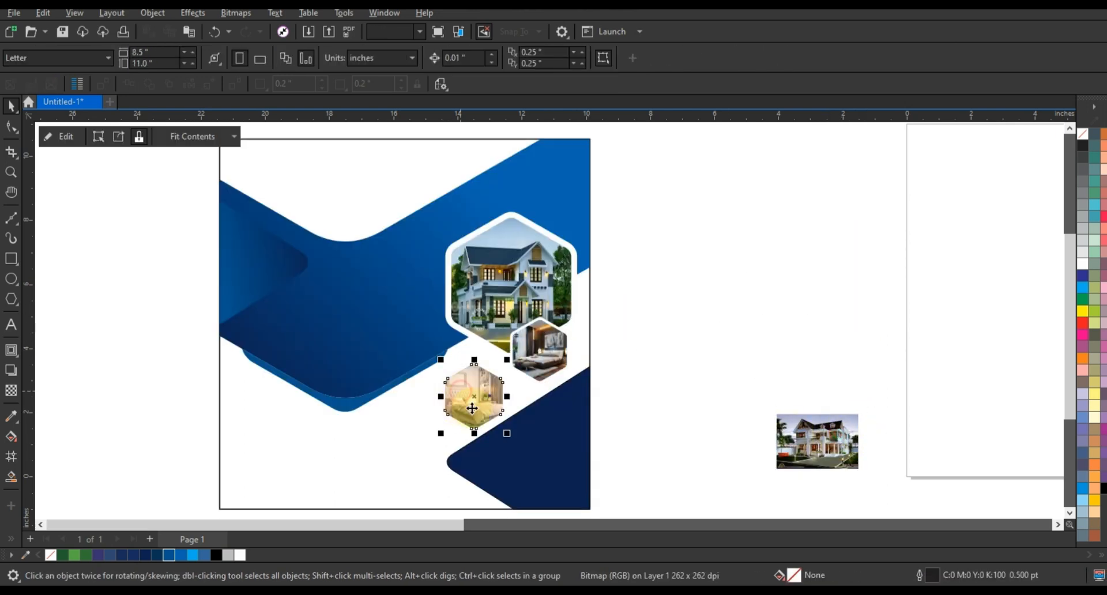
left_click(485, 402, "ctrl")
left_click_drag(541, 351, 532, 361)
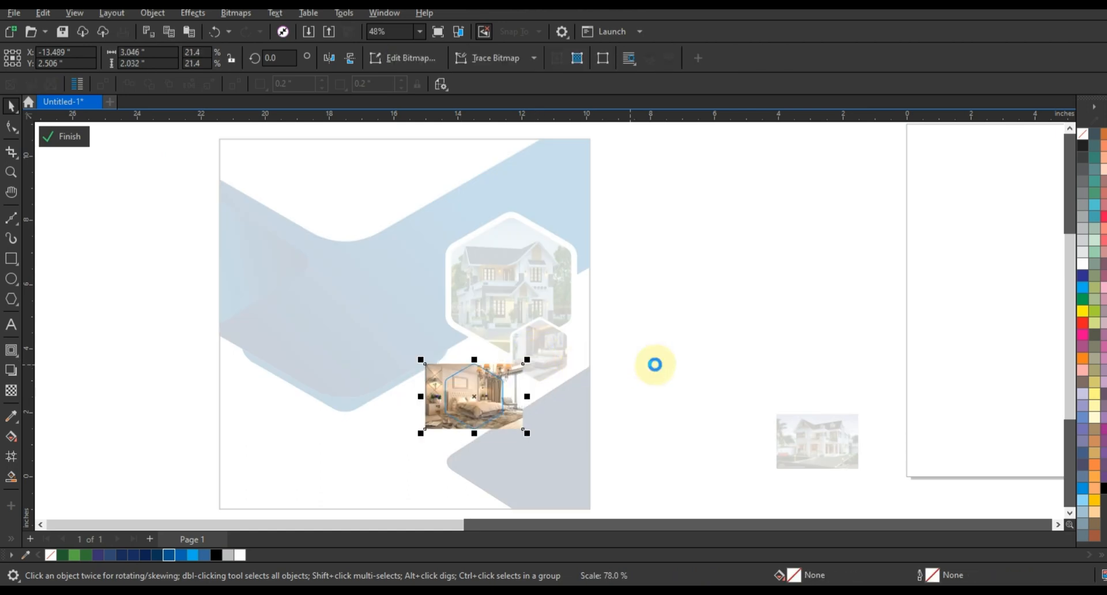
left_click(656, 364, "ctrl")
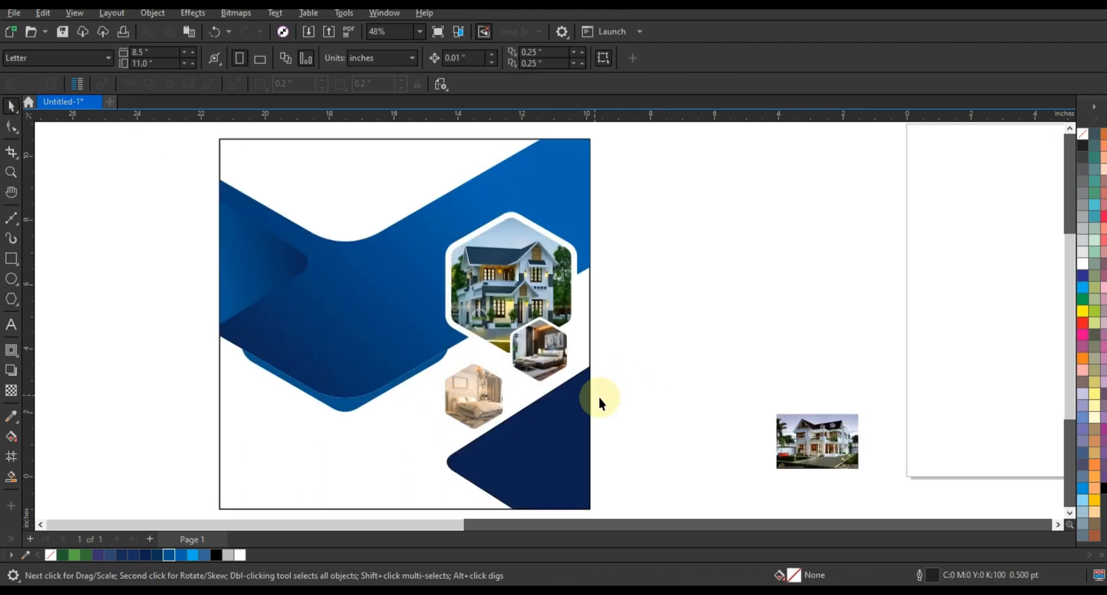
Step: Enlarge the navy corner shape to about 6.2 by 6.2 inches and PowerClip it into the page square behind the hexagons
left_click(547, 440)
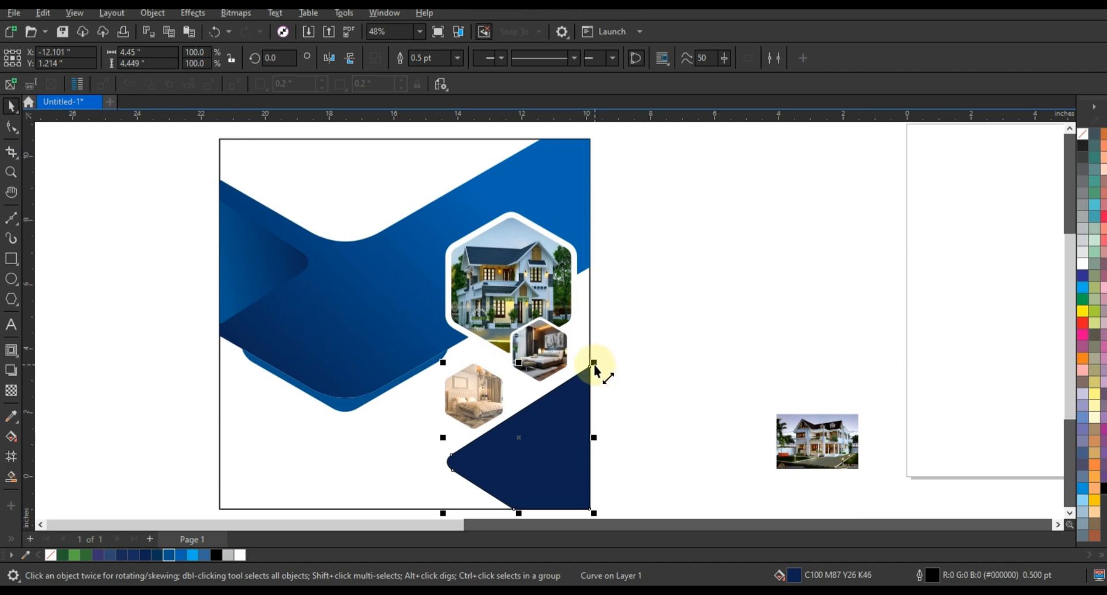
left_click_drag(593, 366, 622, 312)
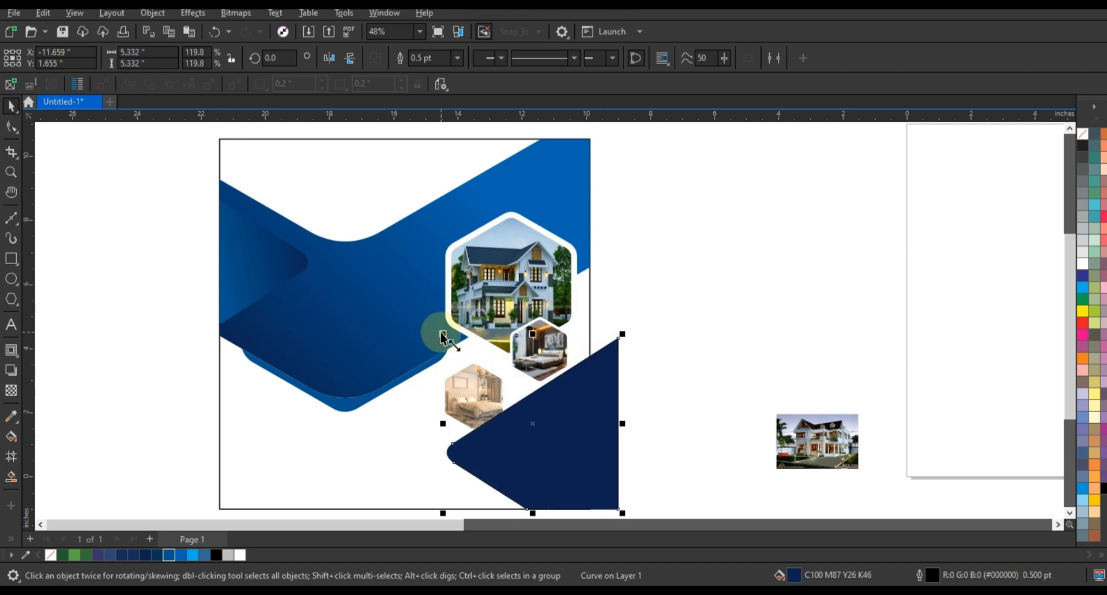
left_click_drag(423, 316, 396, 306)
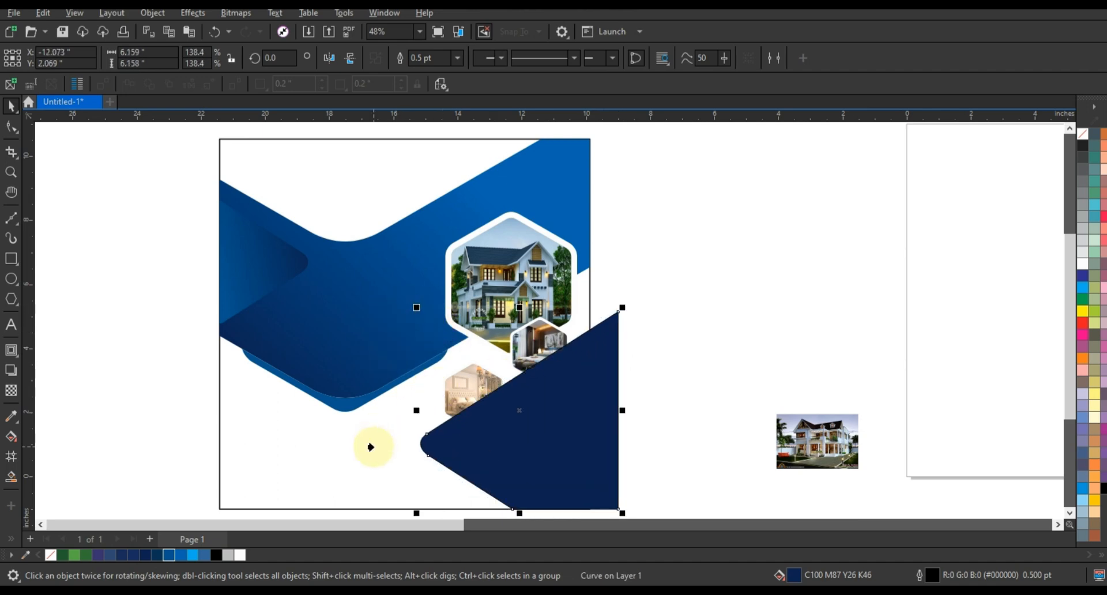
left_click(373, 447)
left_click(625, 406)
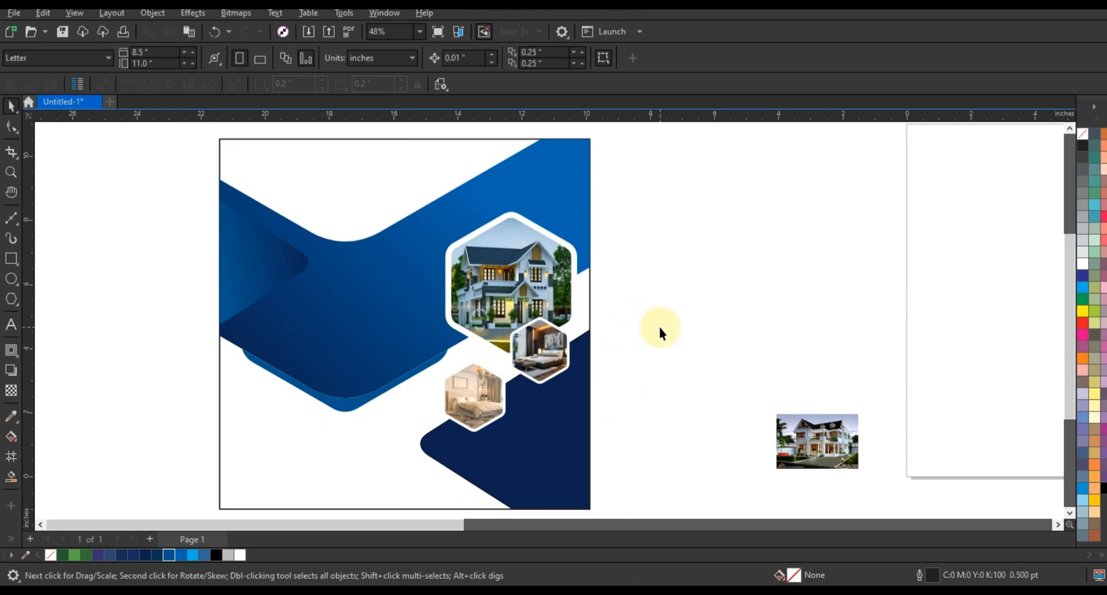
Step: Add the white headline "Elegant Houses For Sale" in three lines on the V-shaped blue band
left_click(11, 325)
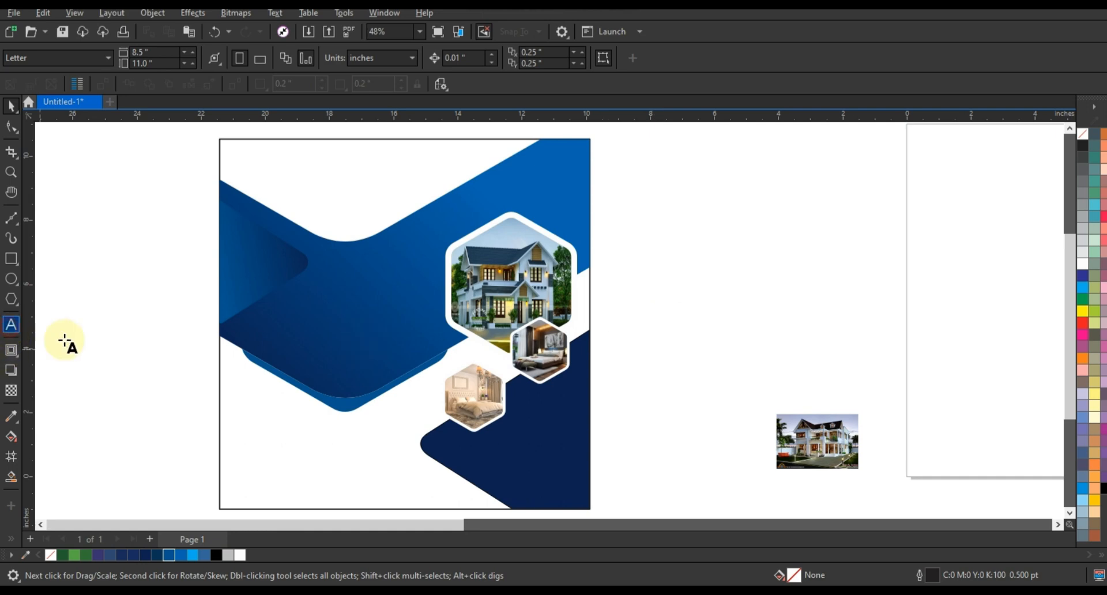
left_click(67, 341)
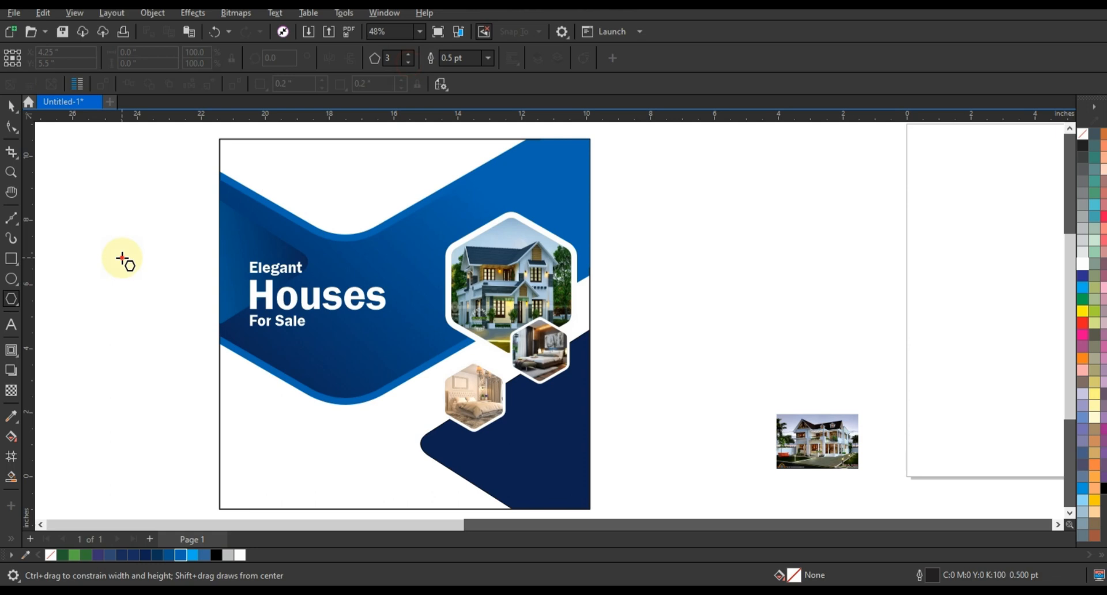
Step: Draw a downward-pointing triangle about 3.1 by 2.7 inches beside the layout and fillet its corners with a 0.41-inch radius
left_click_drag(68, 225, 175, 318)
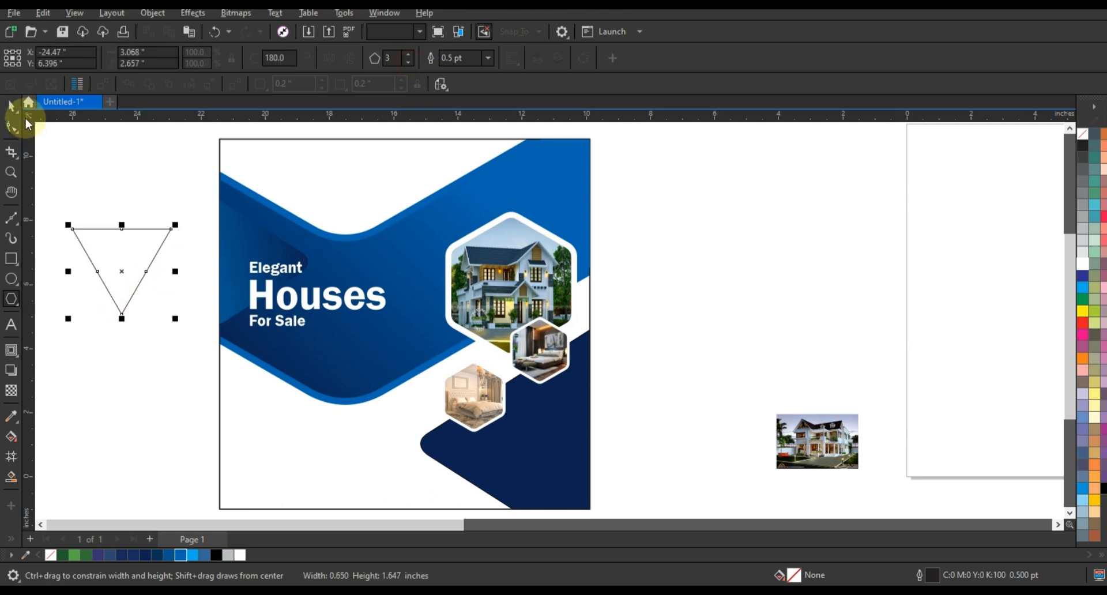
left_click(11, 106)
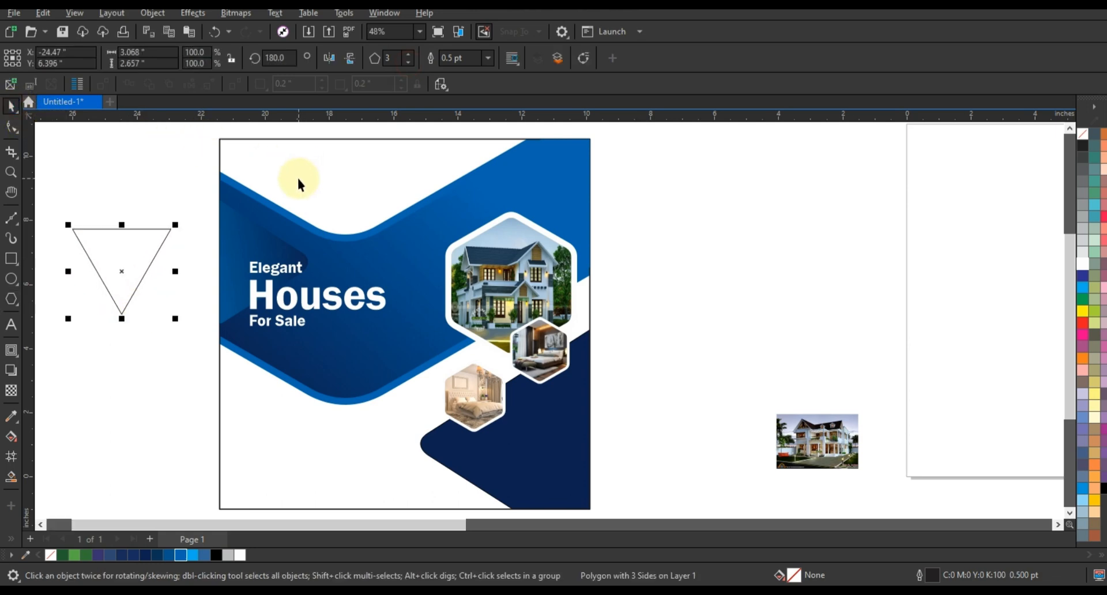
left_click(358, 15)
mouse_move(379, 17)
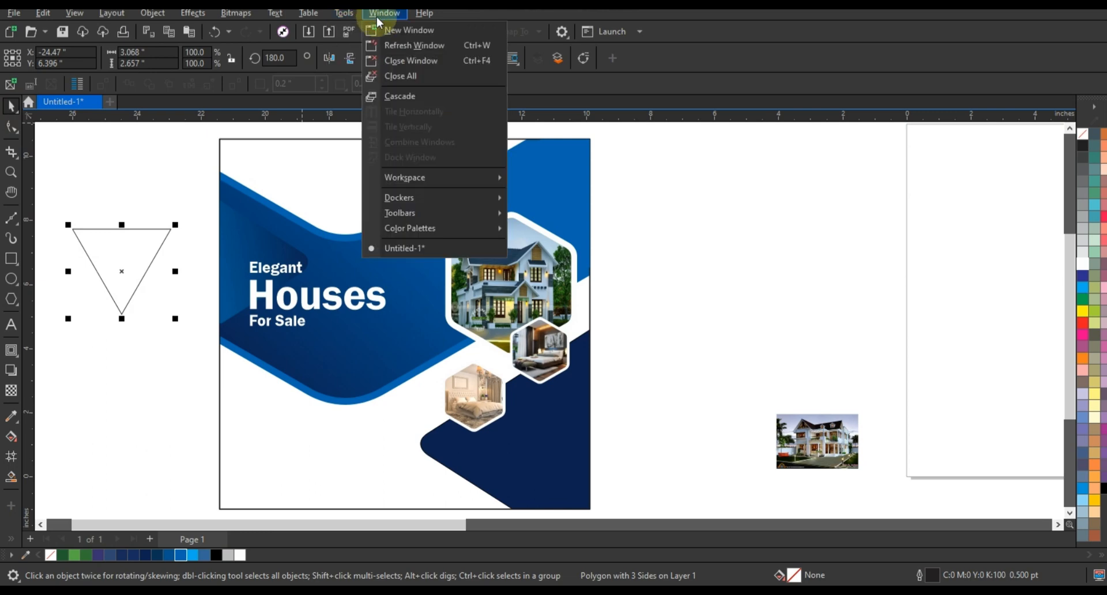
mouse_move(407, 200)
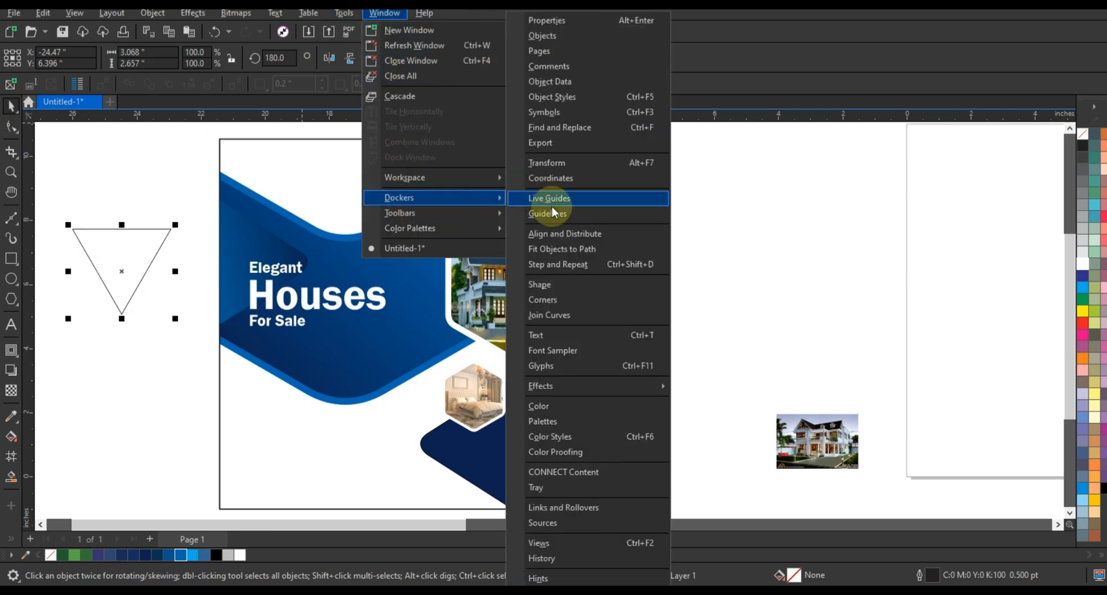
left_click(545, 300)
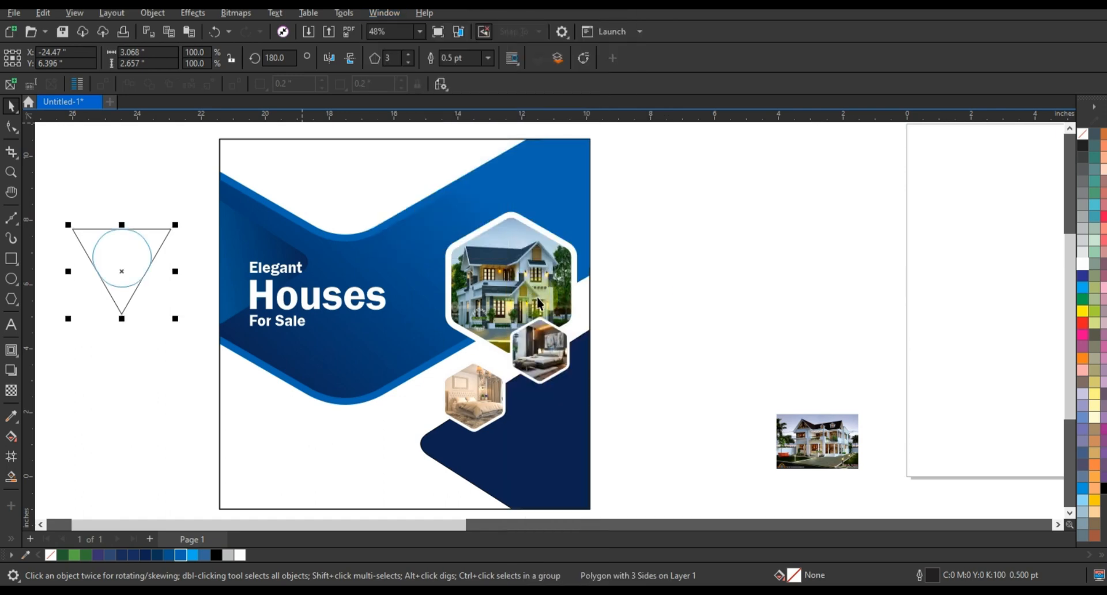
left_click(974, 185)
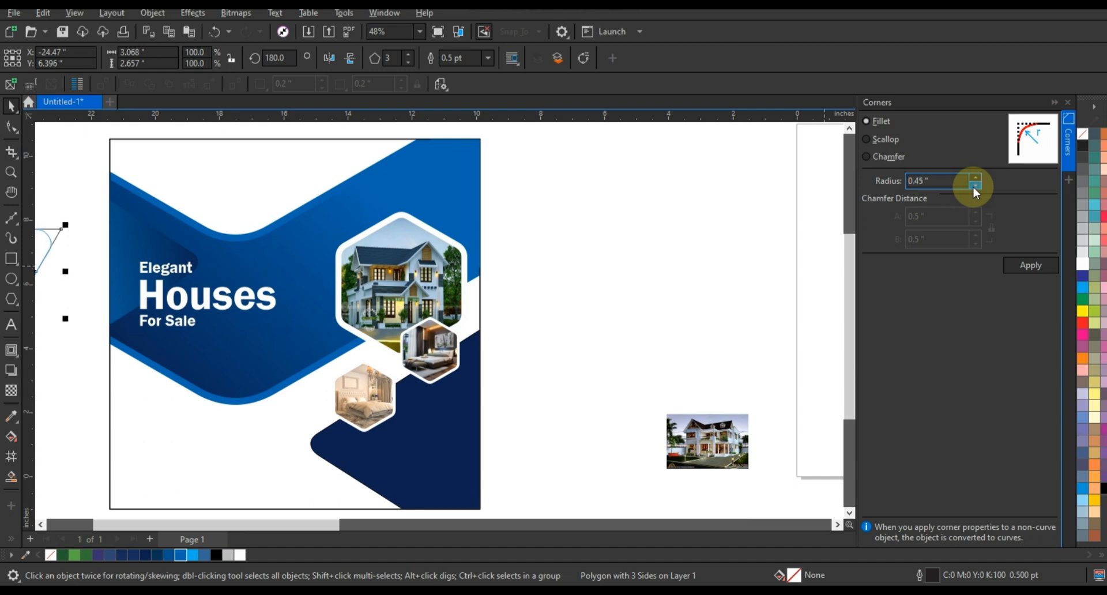
left_click(974, 186)
left_click(1031, 265)
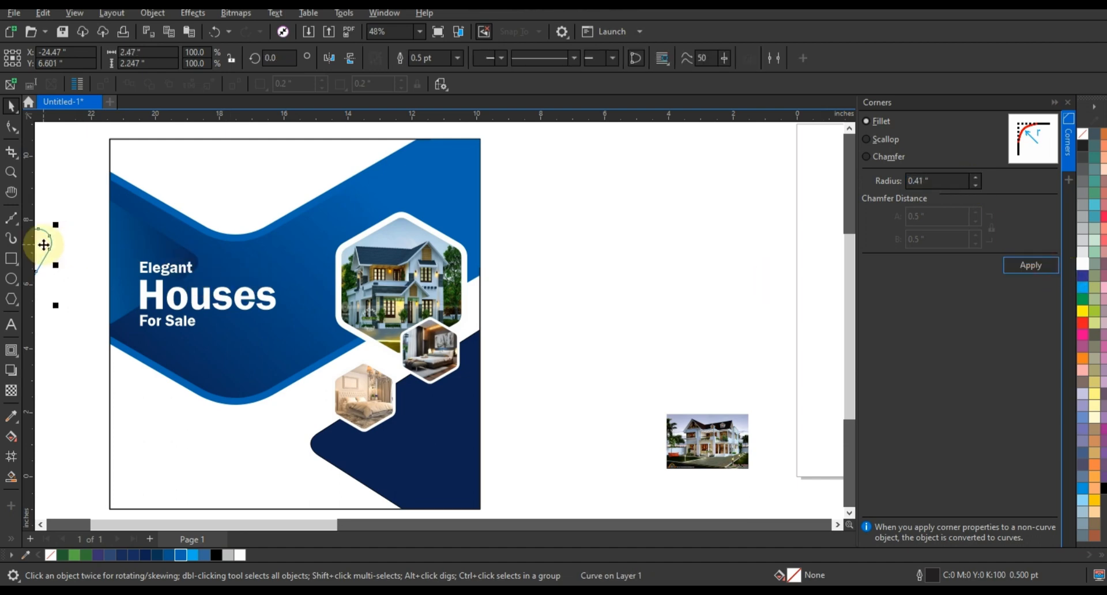
Step: Move the rounded triangle onto the blue band above the large hexagon and fill it white
left_click_drag(44, 245, 448, 178)
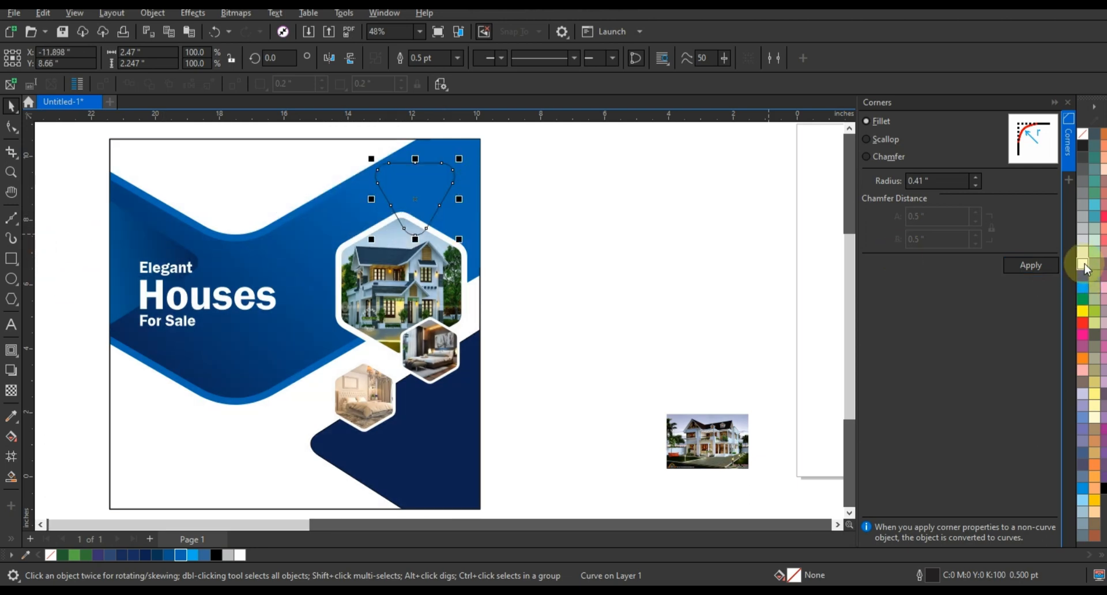
left_click(1084, 266)
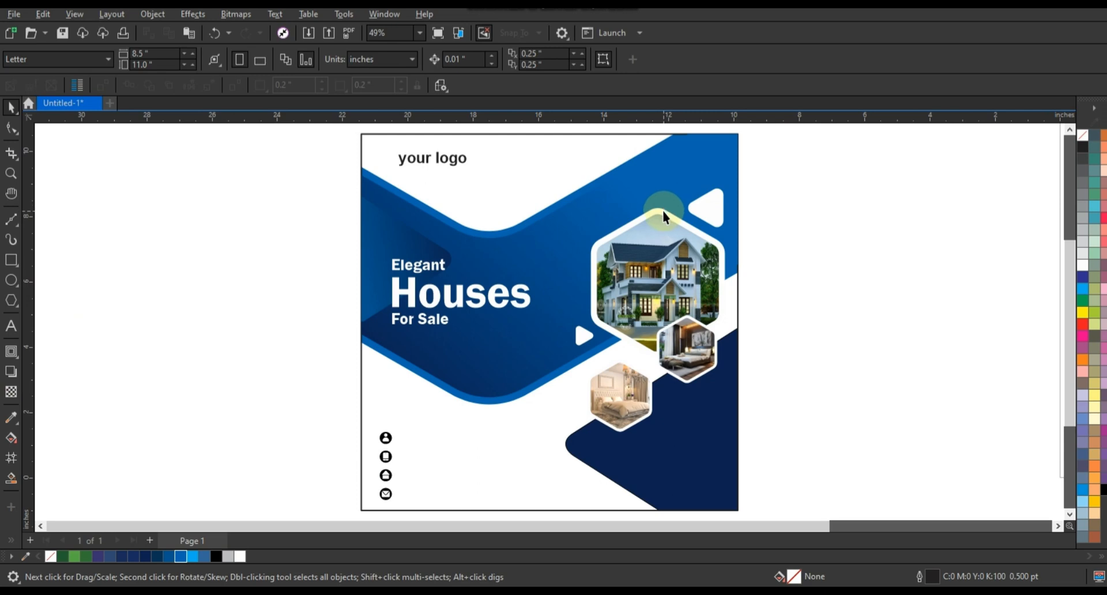
Step: Place an enlarged copy of the large hexagon's white frame, about 4.4 by 4.9 inches, behind it and fill it blue, C96 M62 Y0 K0
left_click(663, 212)
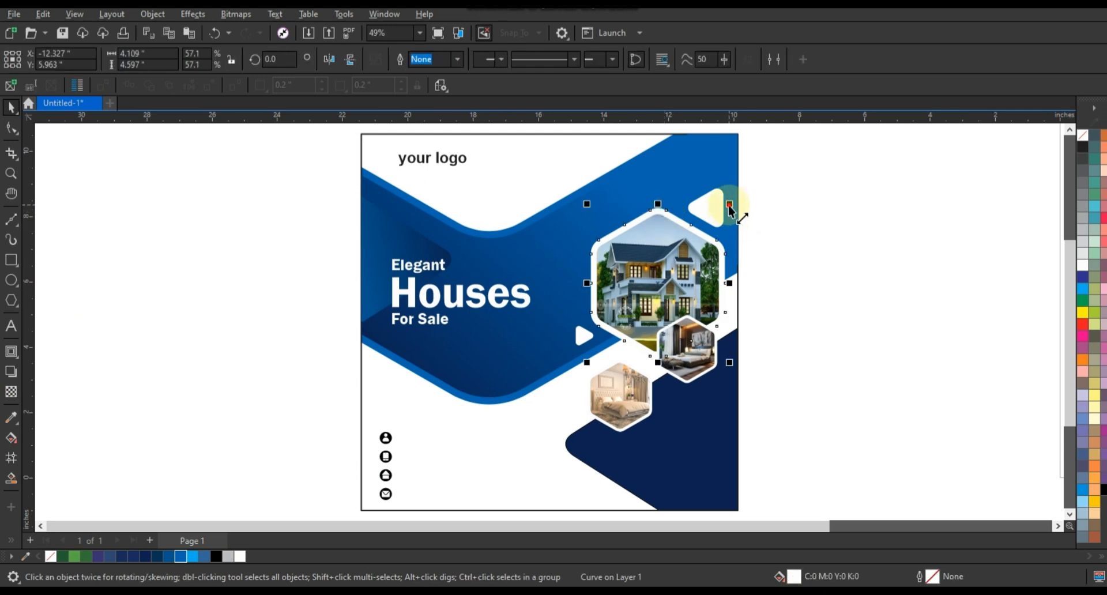
left_click_drag(730, 204, 732, 200)
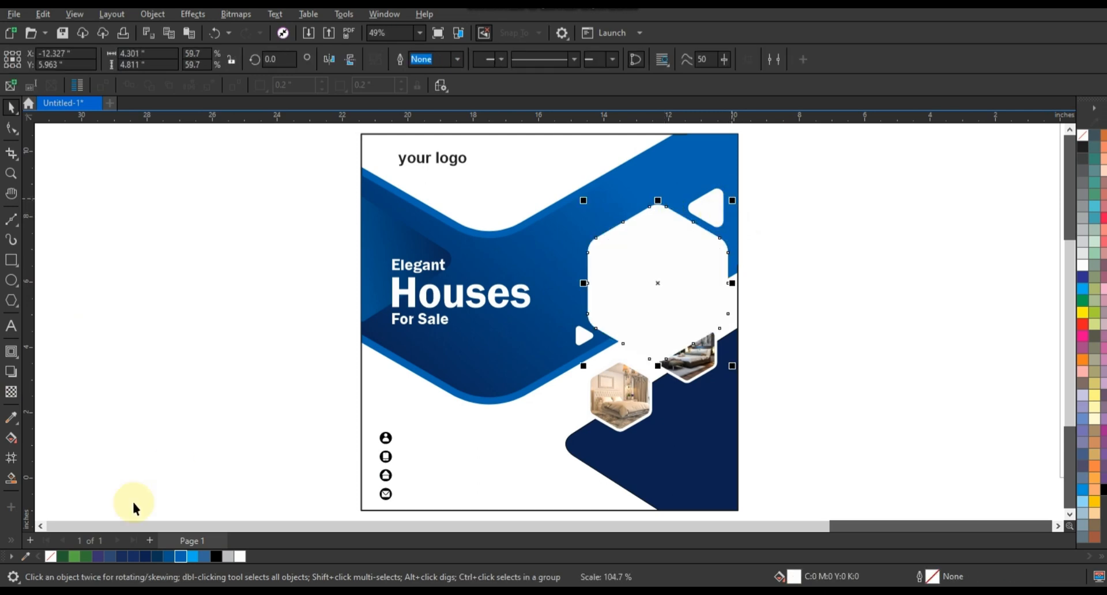
left_click(145, 556)
key("ctrl+Page_Down")
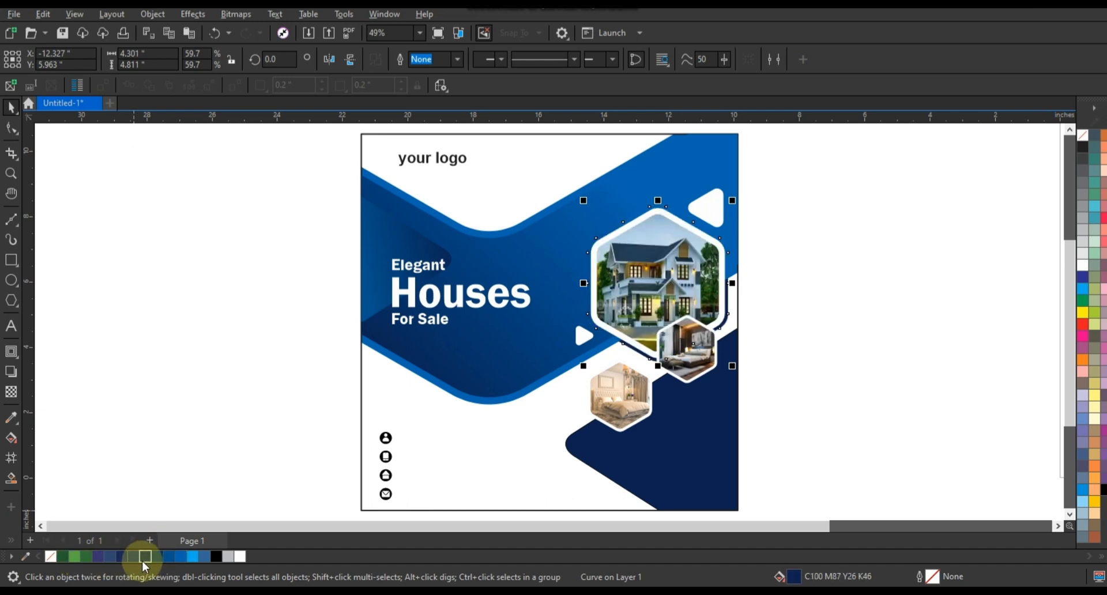
left_click(167, 556)
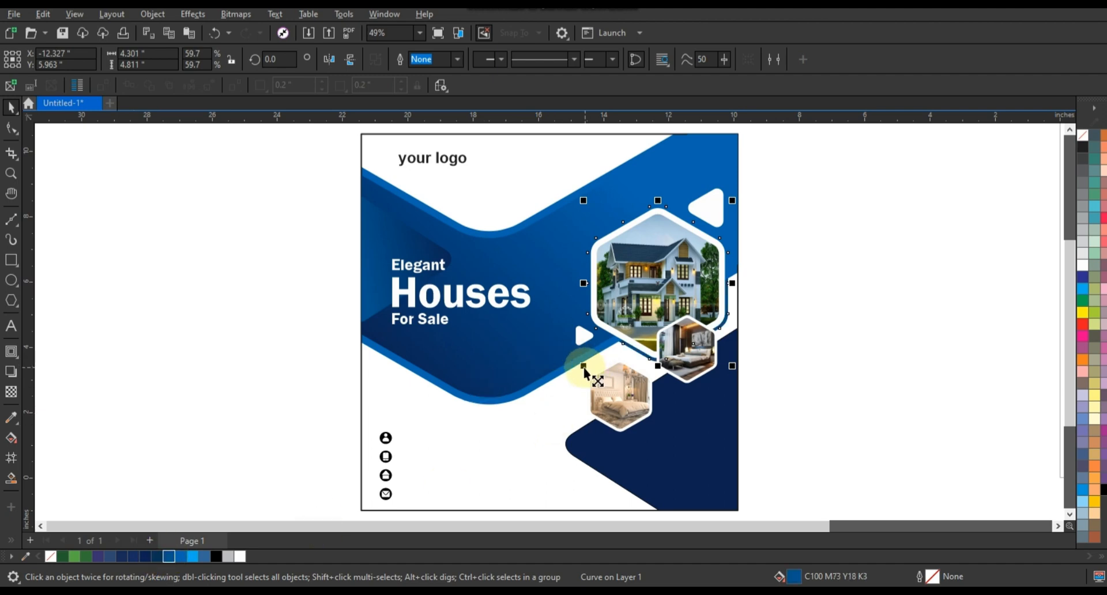
left_click_drag(581, 368, 582, 369)
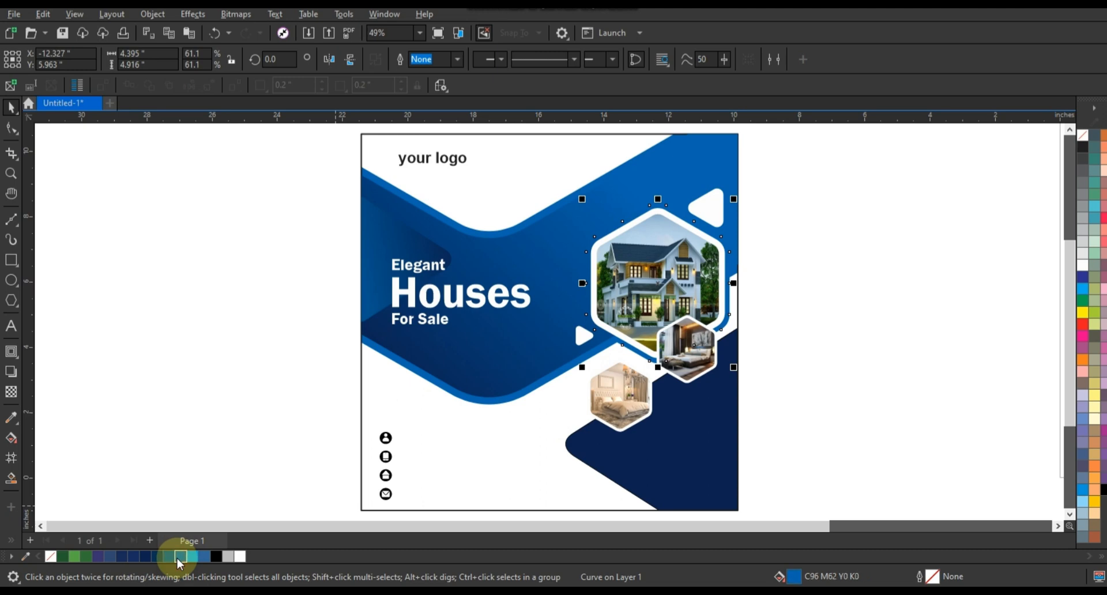
left_click(867, 365)
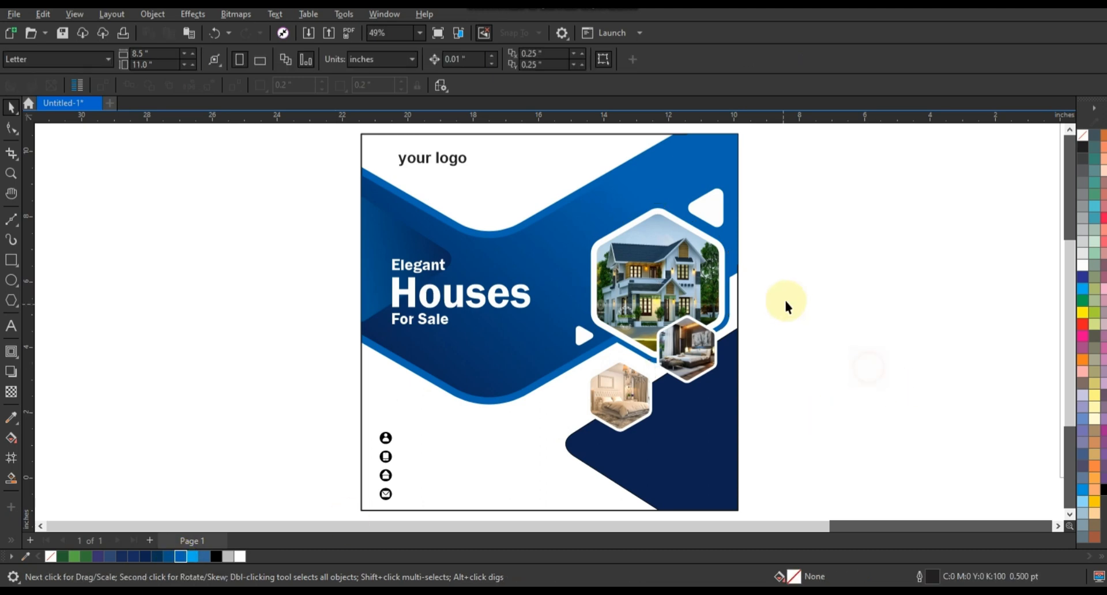
left_click_drag(786, 301, 591, 444)
left_click(828, 391)
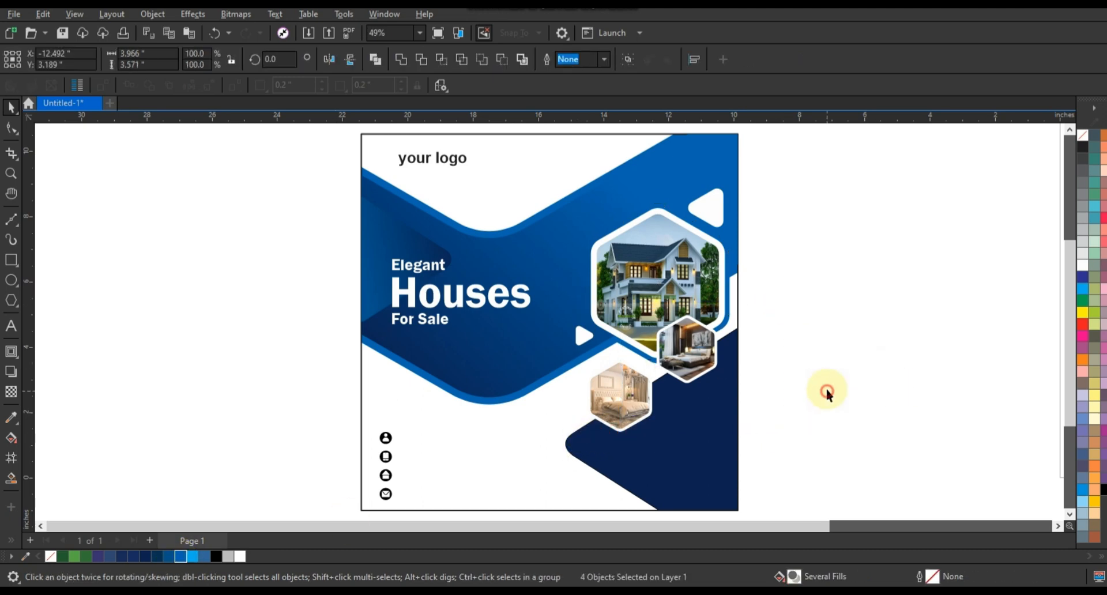